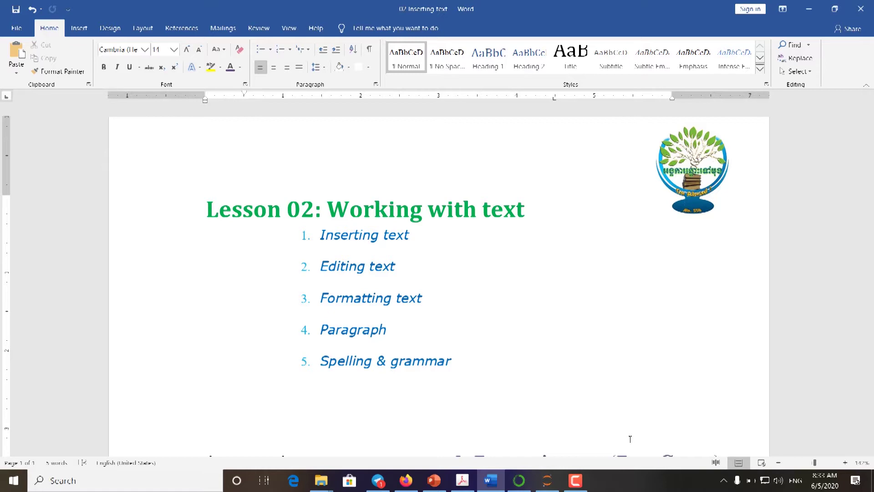
Step: Review the Lesson 02 topics list: Formatting text, Paragraph and Spelling & grammar
click(415, 235)
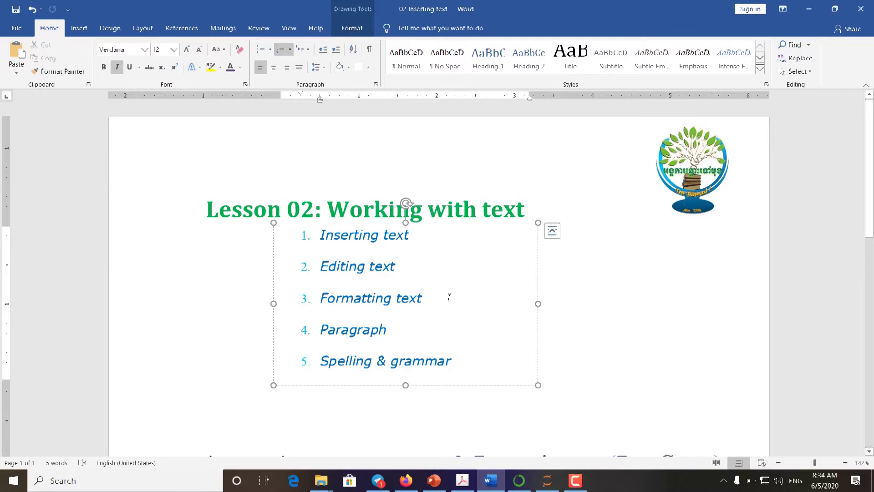
click(449, 298)
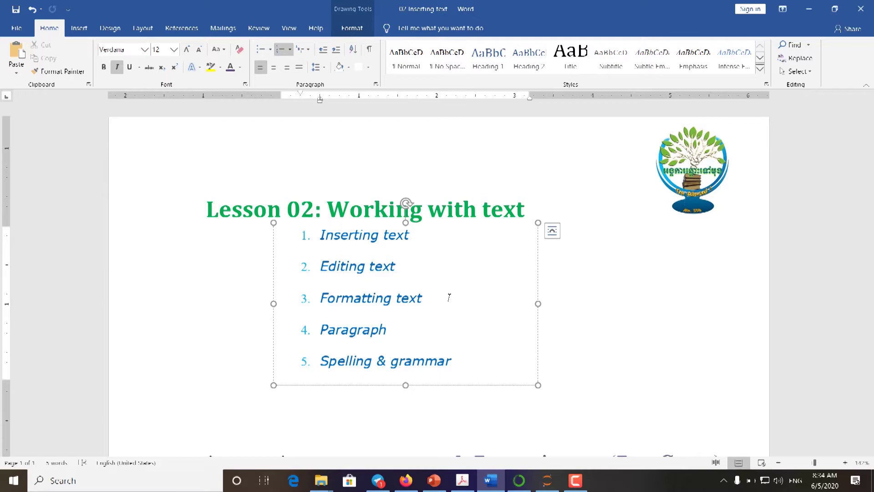
click(433, 328)
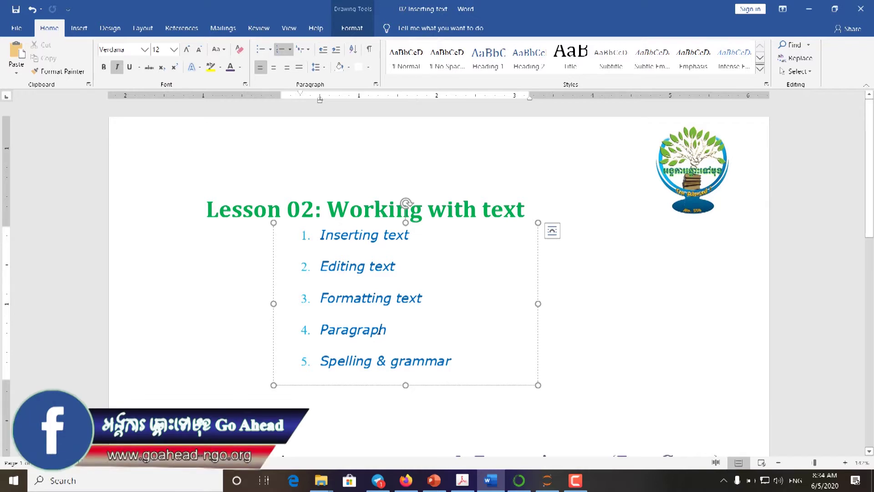
click(466, 360)
click(615, 362)
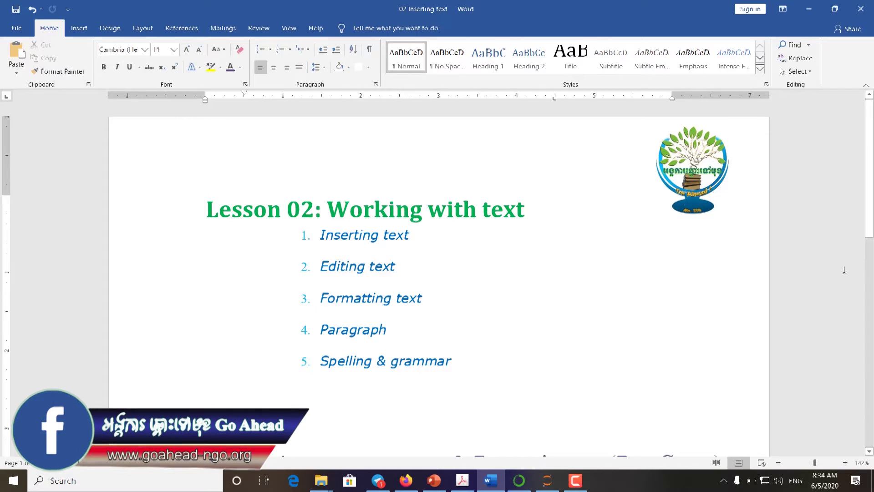
mouse_move(871, 163)
mouse_down()
mouse_move(873, 224)
mouse_move(867, 163)
mouse_up()
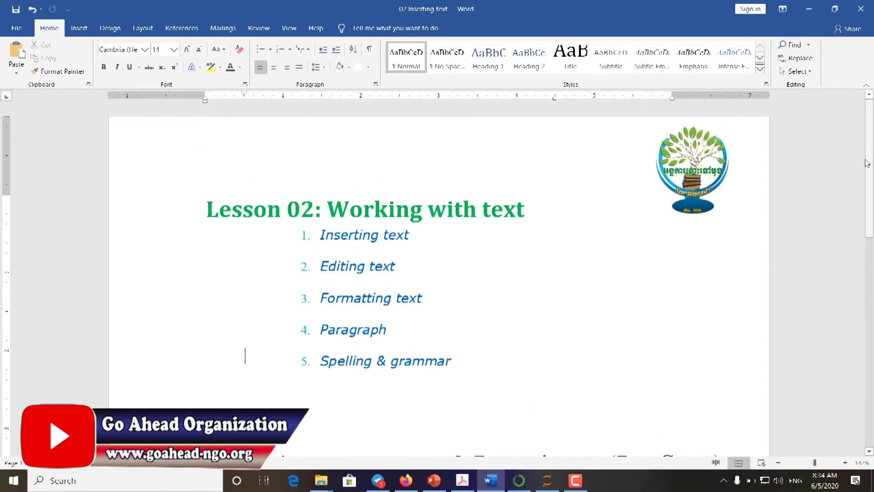
click(465, 374)
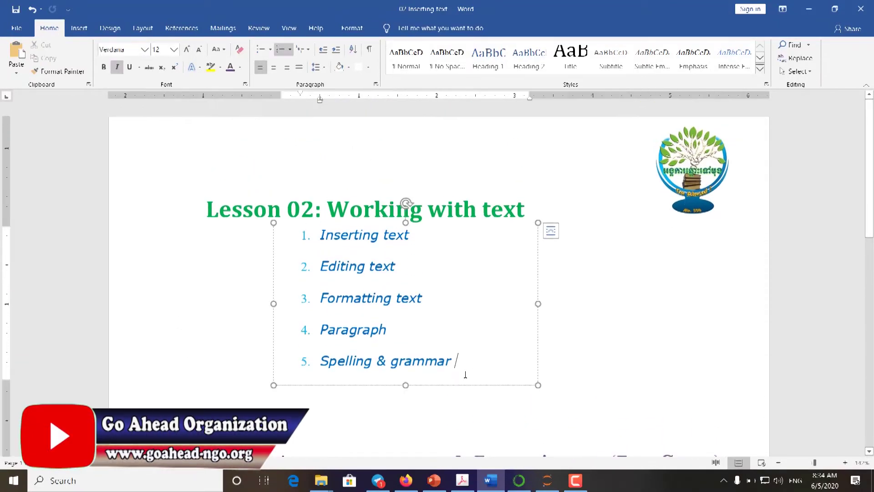
click(483, 394)
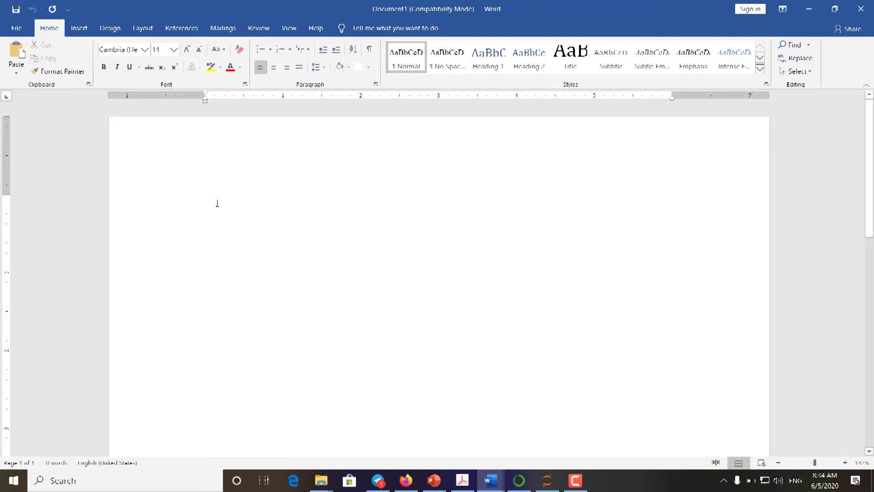
Step: Type 'Hello everyone, My name is' plus the writer's name, inserting 'Nice to meet you.' before 'My'
text(Hello eve)
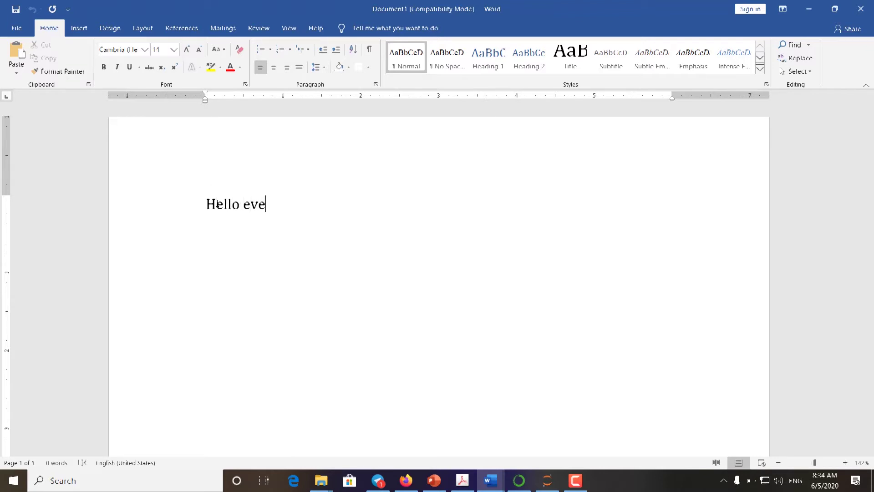
text(ryone,)
text( My n)
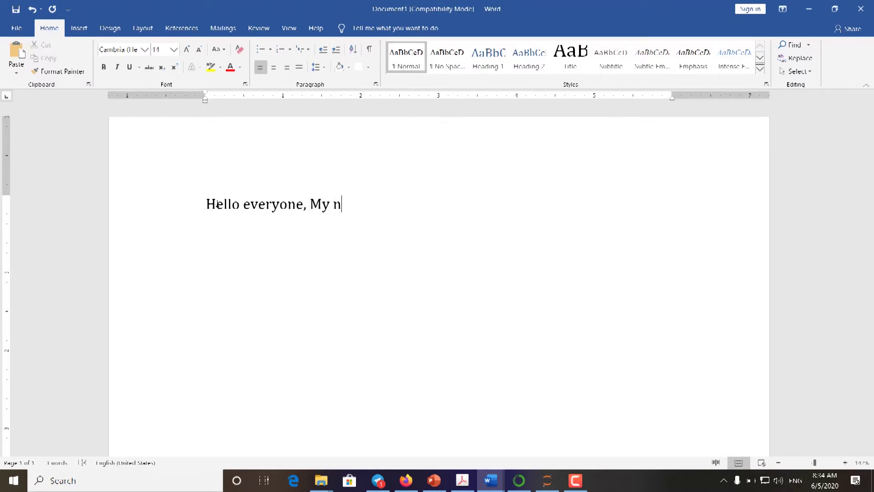
text(ame is sokea.)
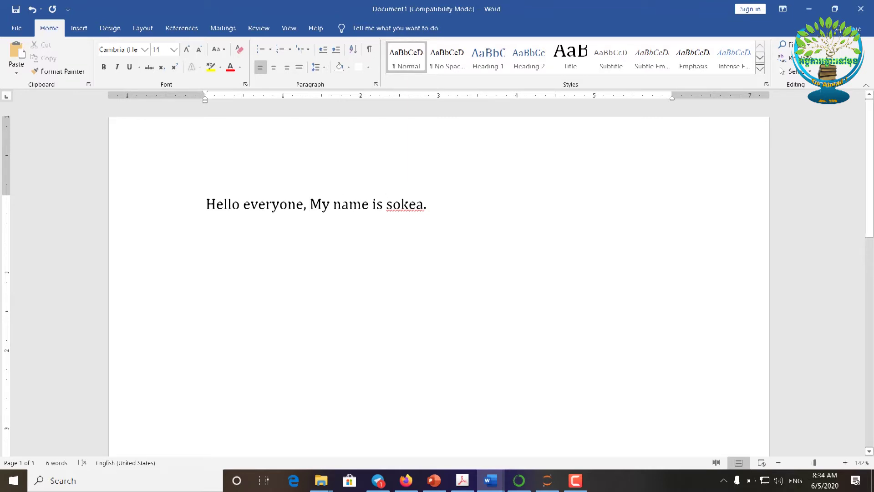
click(342, 203)
click(310, 211)
text(Nice )
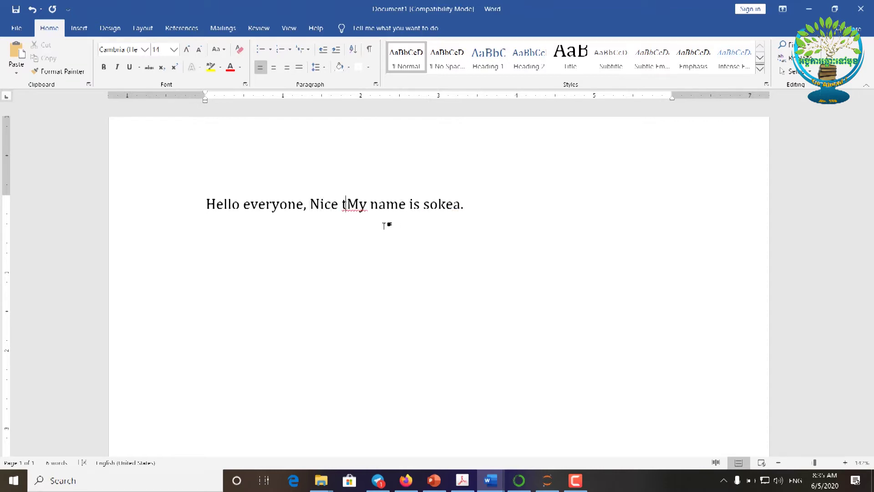
text(to meet you)
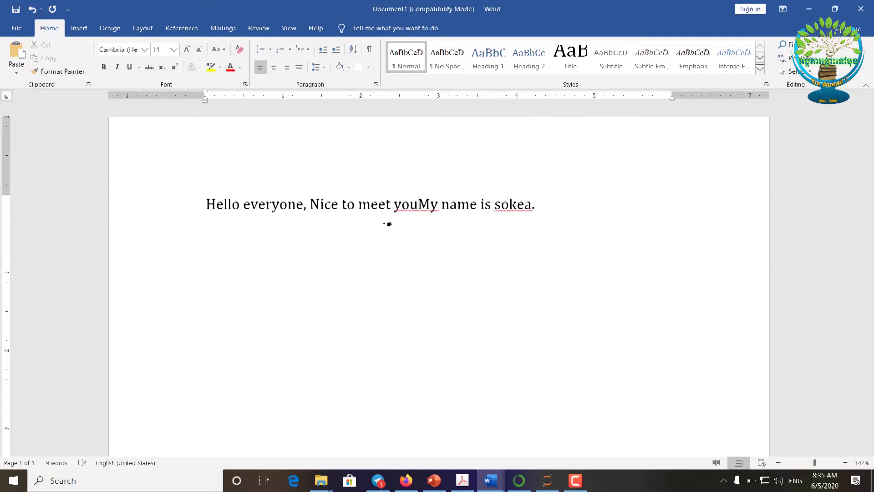
text(.)
Step: Add a trial line 'Where are you from ?' two lines below the greeting
click(551, 205)
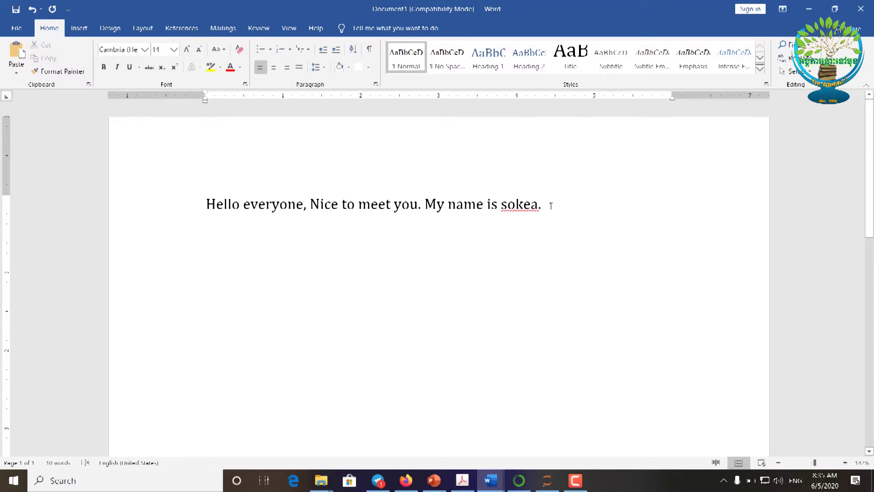
key(Return)
key(Return)
key(Return)
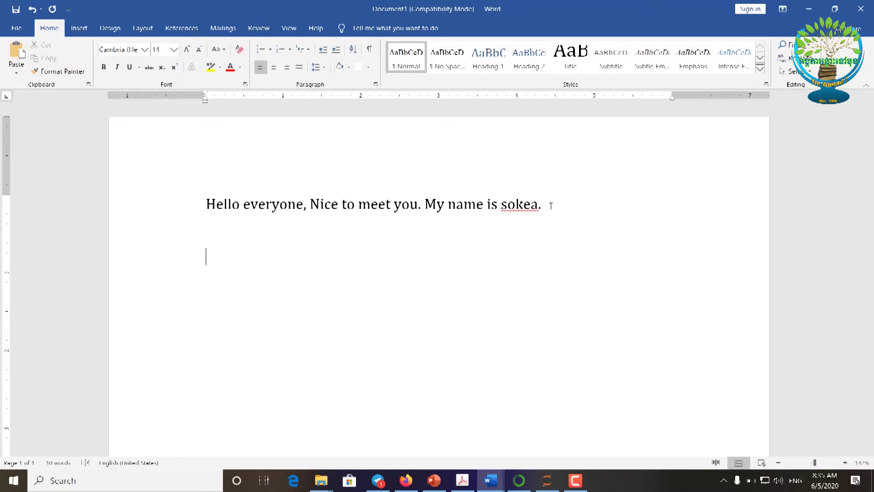
key(Return)
key(Return)
key(Return)
key(Return)
text(Where are you f)
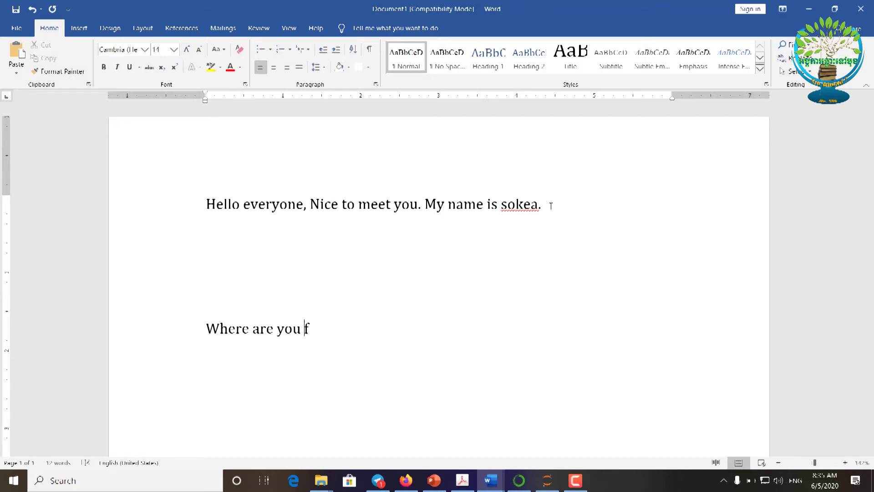
text(rom /)
key(BackSpace)
text(?)
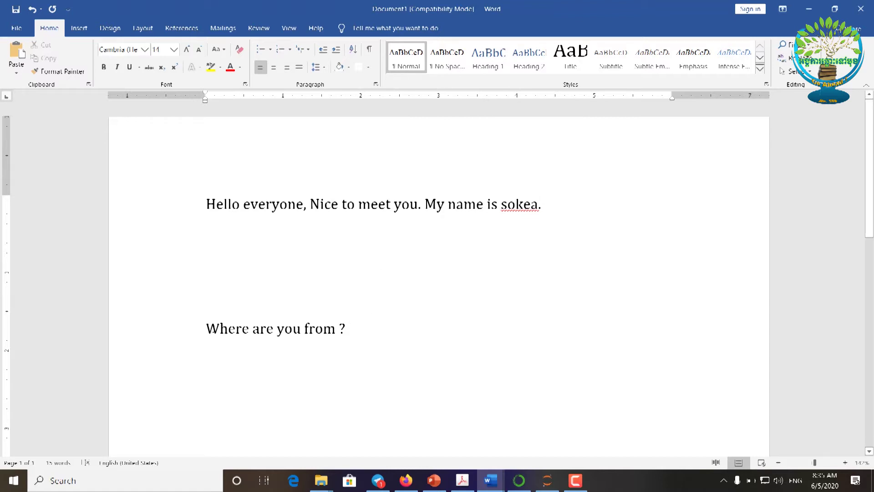
Step: Select the blank lines and the trial question and delete them
click(274, 327)
click(379, 336)
click(425, 204)
drag(352, 332, 247, 240)
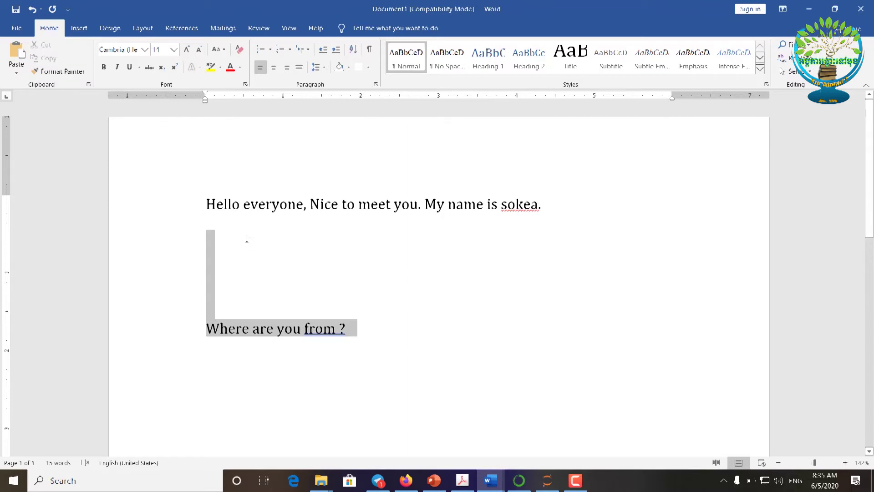
key(Delete)
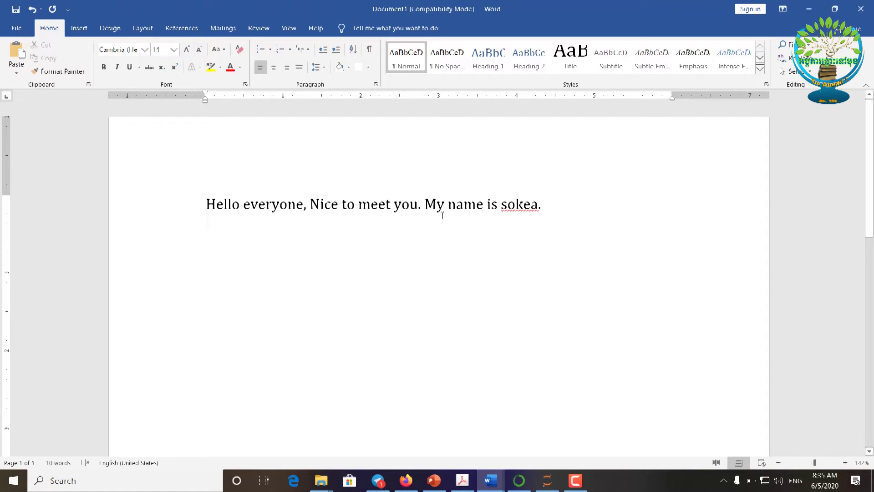
Step: Save the greeting document in the Desktop folder with the file name 'Demo'
click(583, 209)
key(ctrl+s)
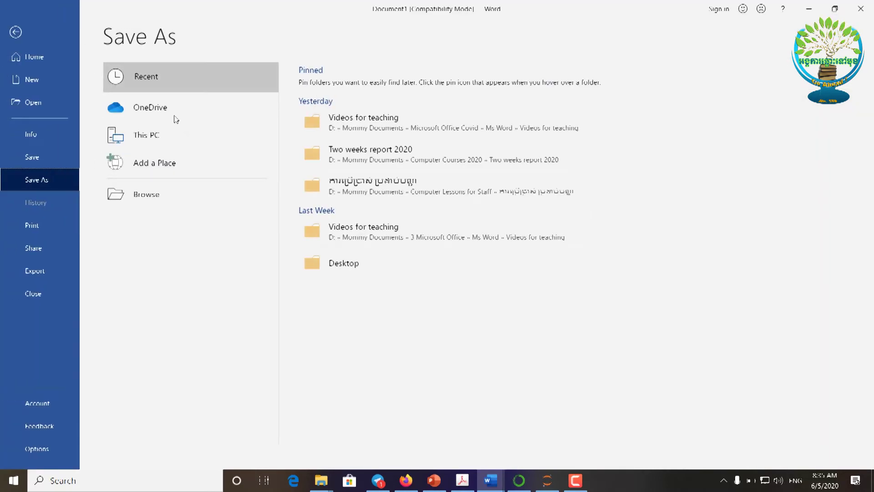
click(343, 268)
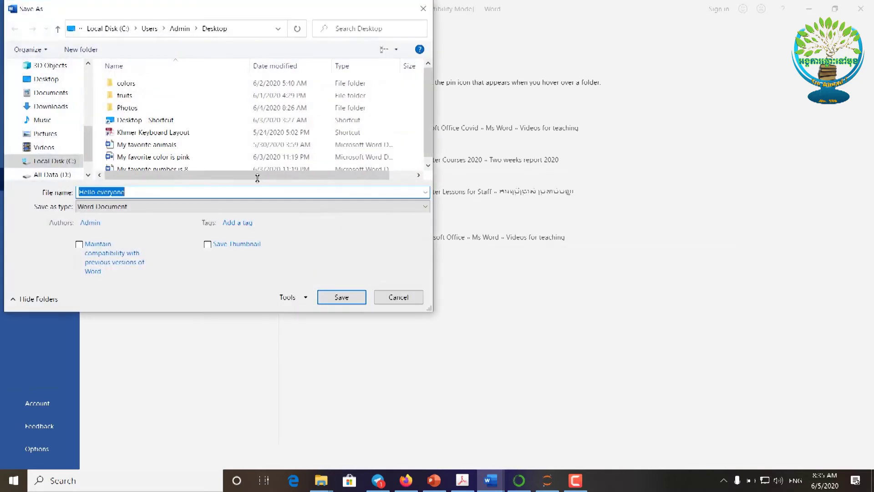
click(45, 79)
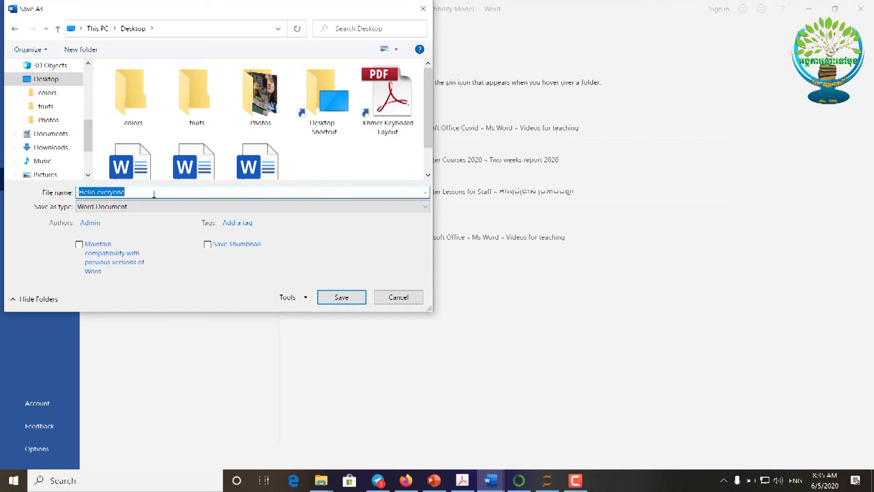
key(BackSpace)
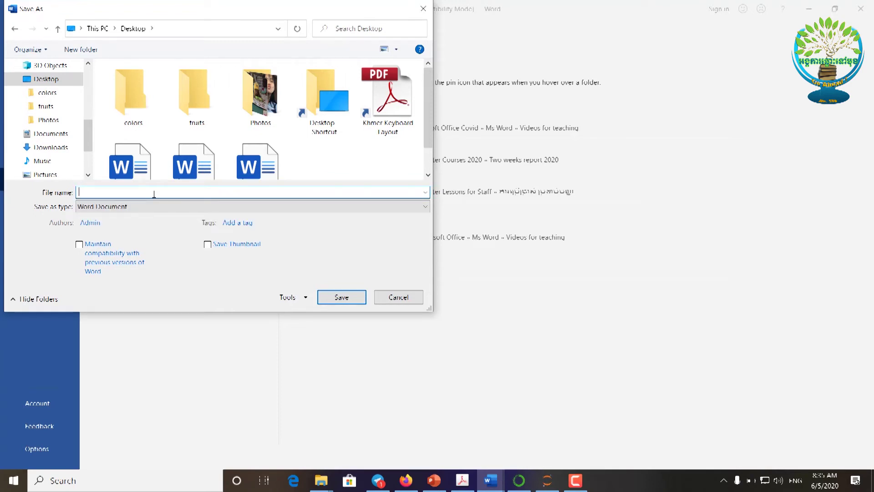
text(De)
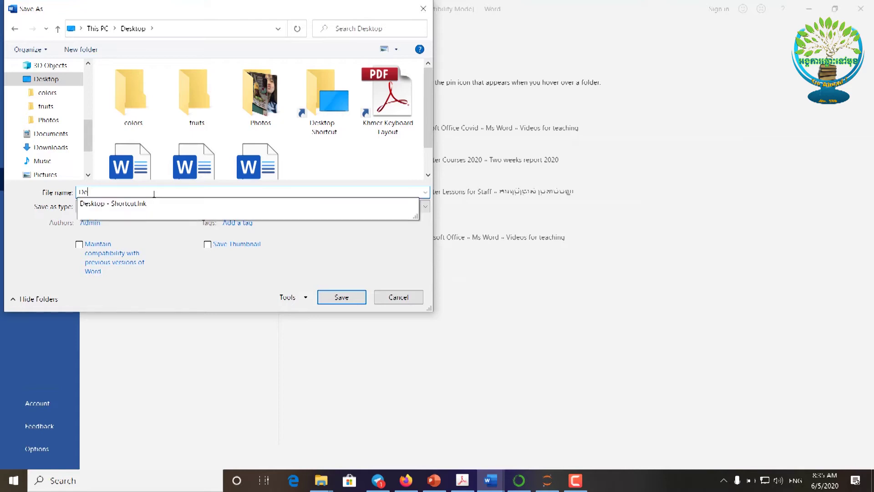
text(mo)
key(Return)
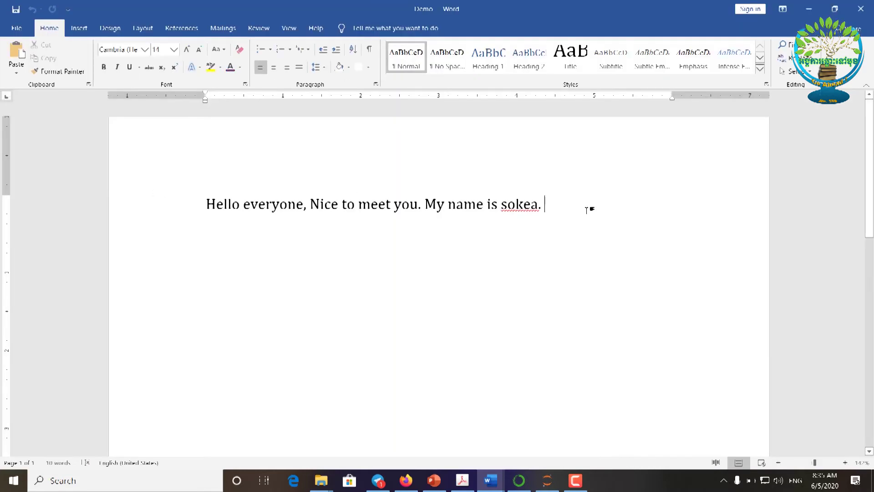
Step: Minimize Demo, look over the Editing lists in the lesson file, then bring Demo back
click(808, 9)
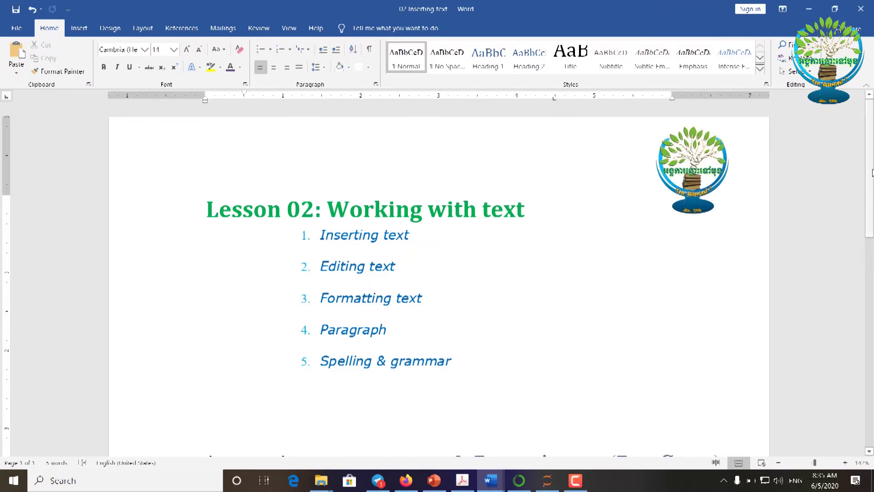
scroll(325, 406, down, 5)
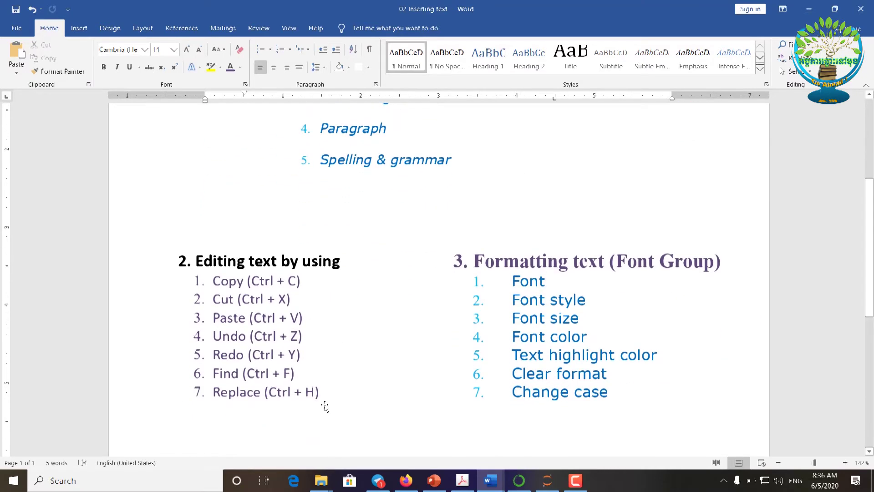
click(321, 393)
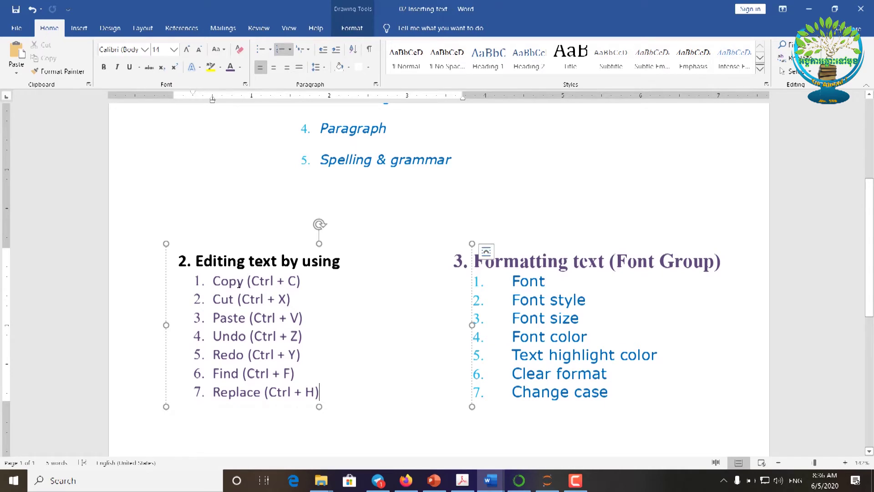
click(249, 303)
click(808, 9)
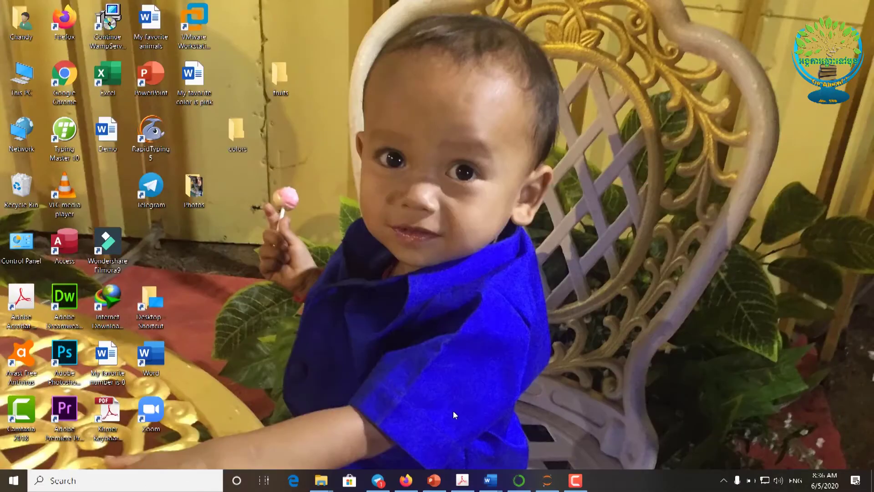
mouse_move(489, 480)
click(560, 427)
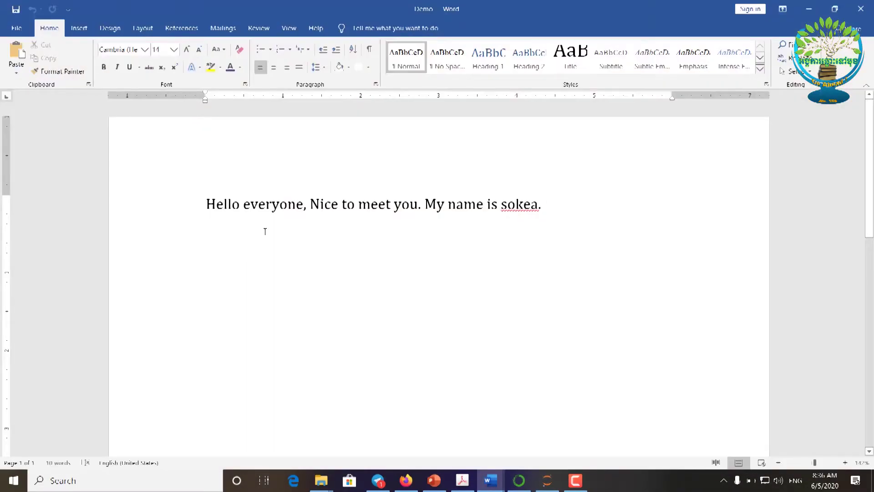
Step: Practise selecting the greeting from 'to meet you' onward, then clear the selection
click(303, 205)
drag(552, 206, 391, 207)
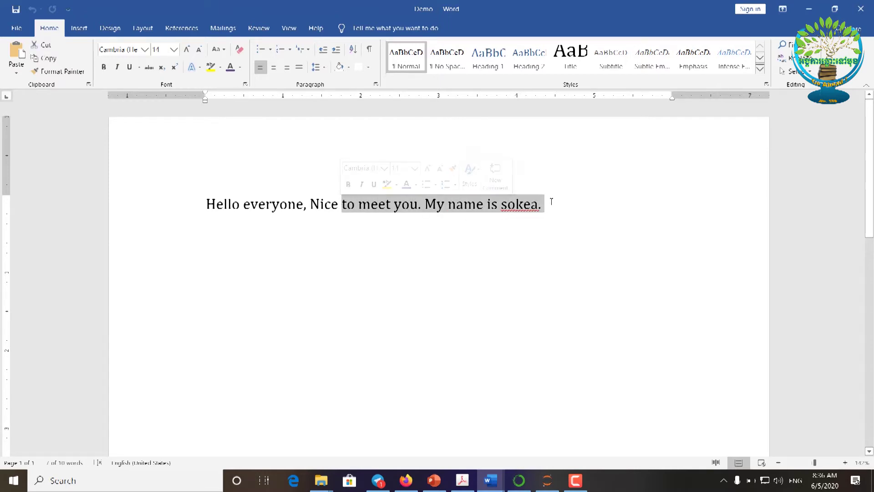
click(549, 205)
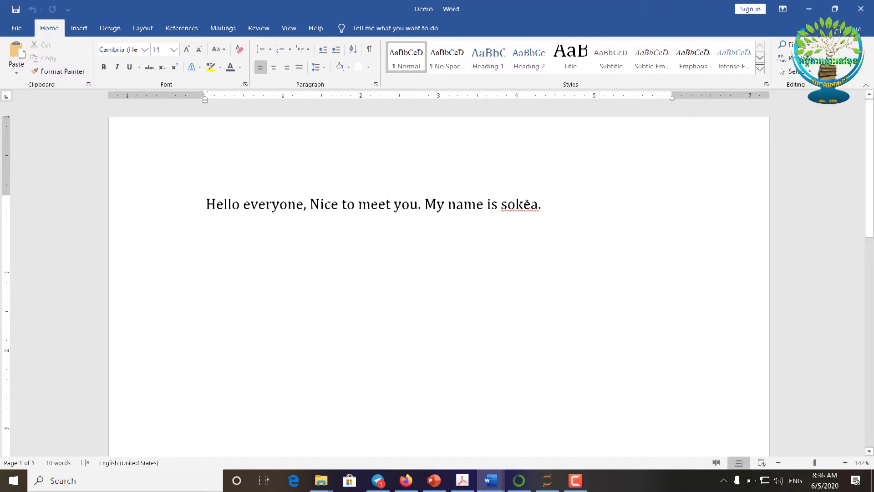
Step: Select the word 'everyone' by double-clicking, then select the whole greeting sentence by dragging
click(526, 204)
drag(551, 209, 230, 203)
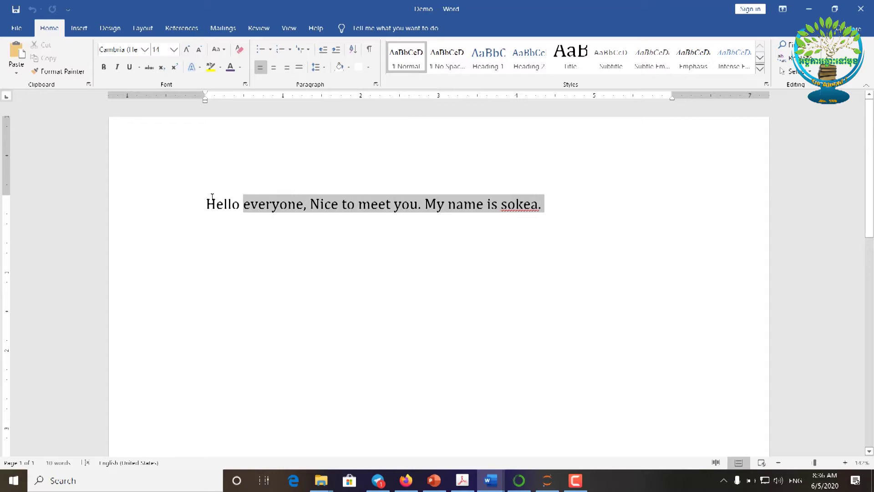
double_click(264, 207)
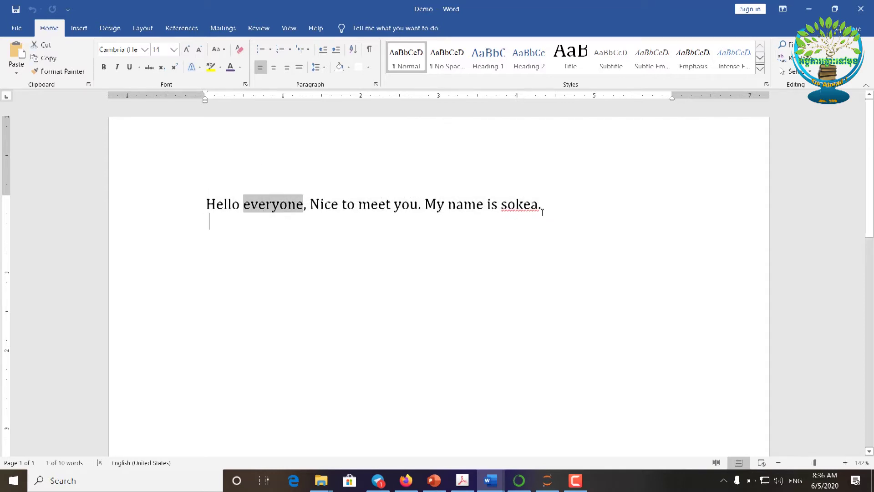
click(543, 212)
drag(551, 211, 218, 207)
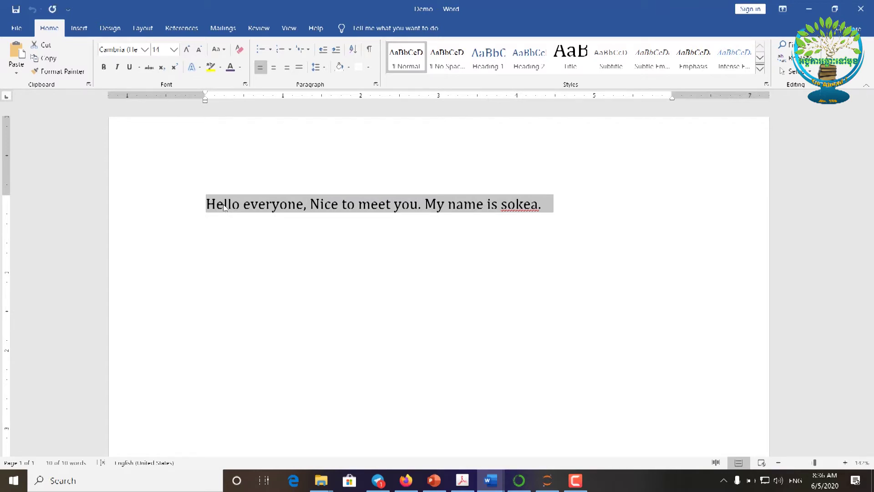
Step: Copy the greeting sentence and paste it as Keep Text Only on a new second line
right_click(224, 207)
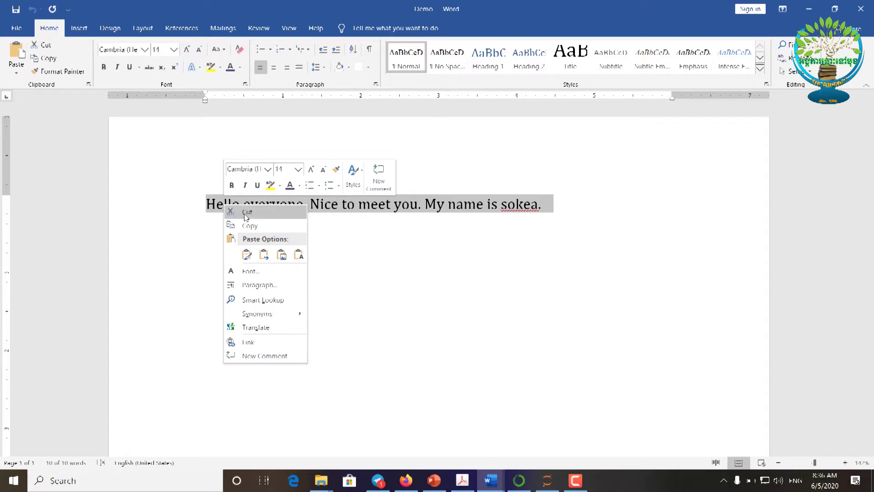
click(257, 226)
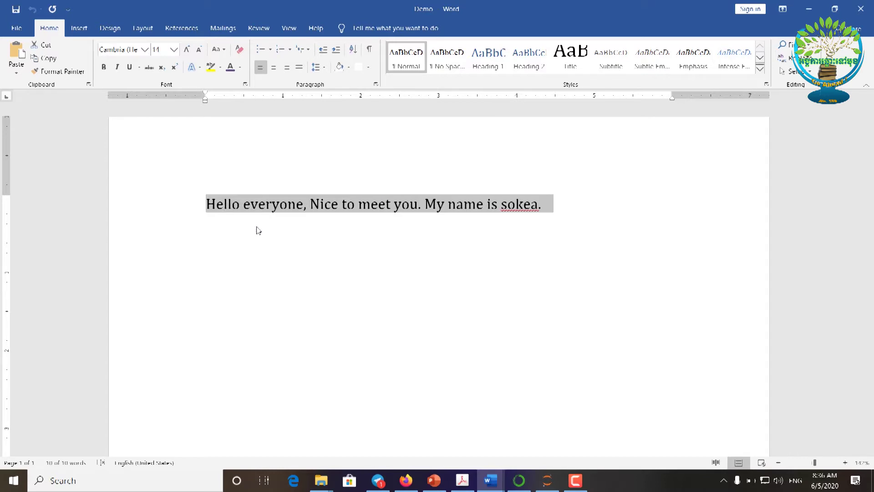
click(576, 211)
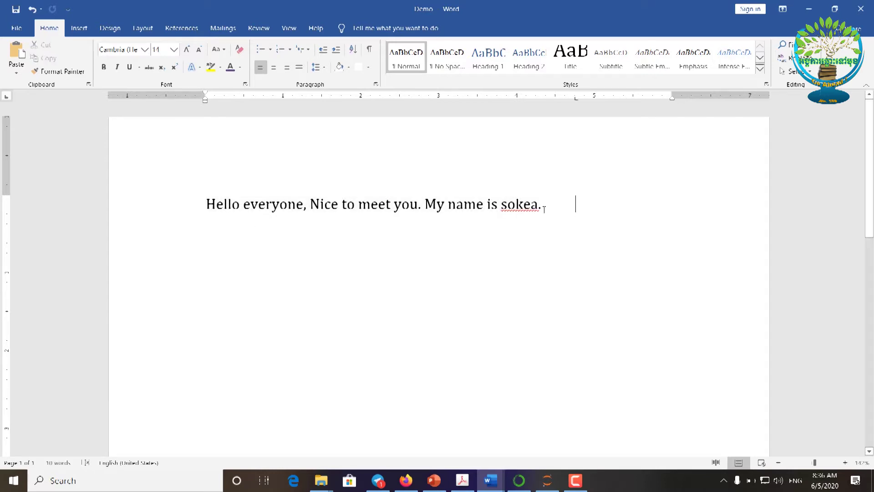
key(Return)
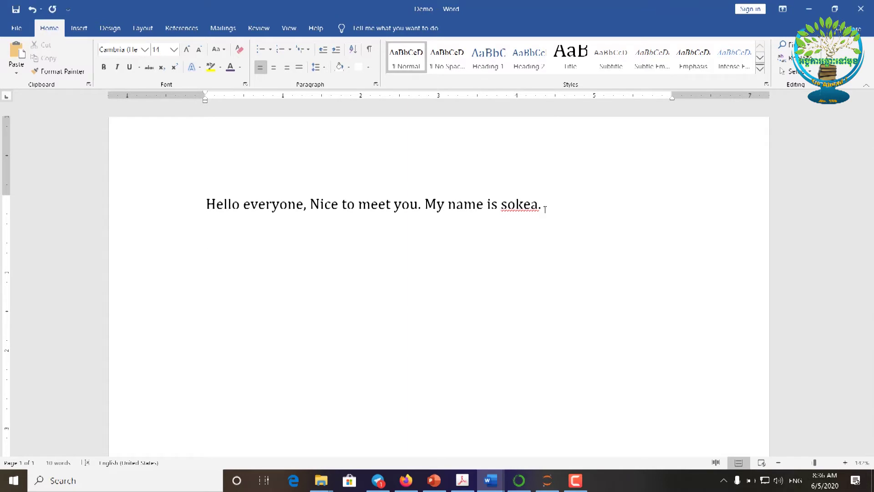
right_click(253, 237)
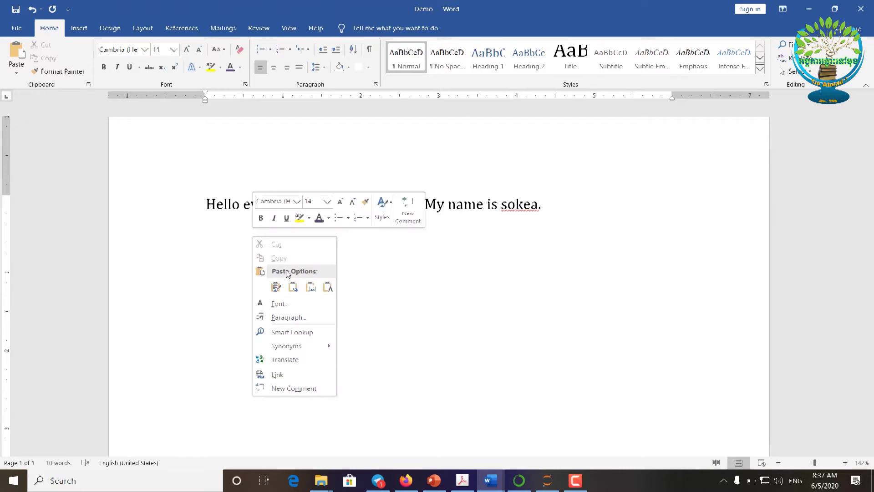
click(328, 287)
click(328, 288)
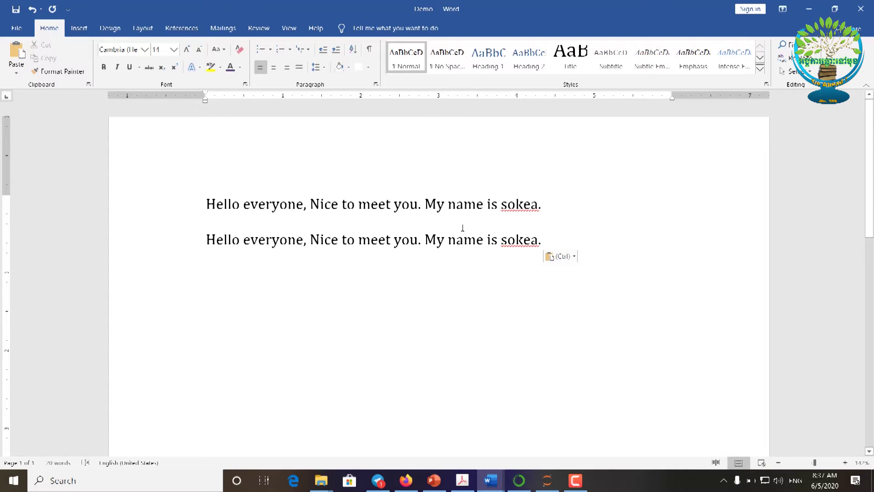
Step: Replace the name at the end of the second sentence with a different person's name
double_click(524, 240)
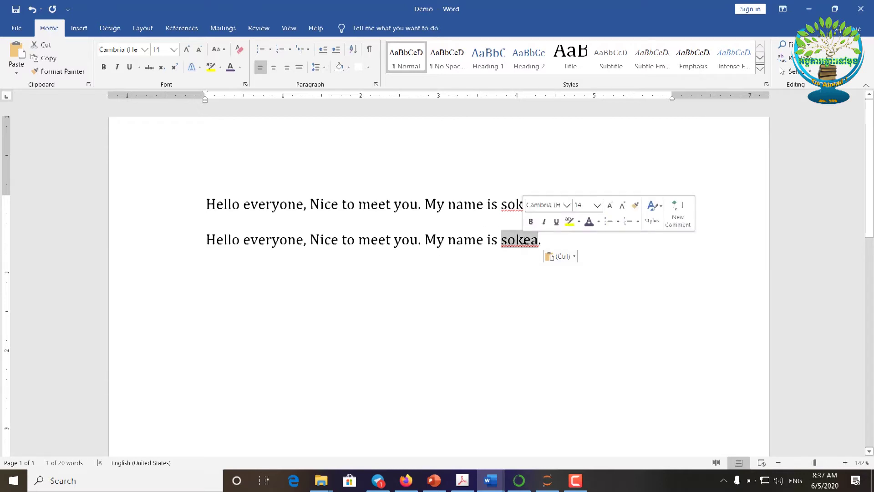
text(Lyly)
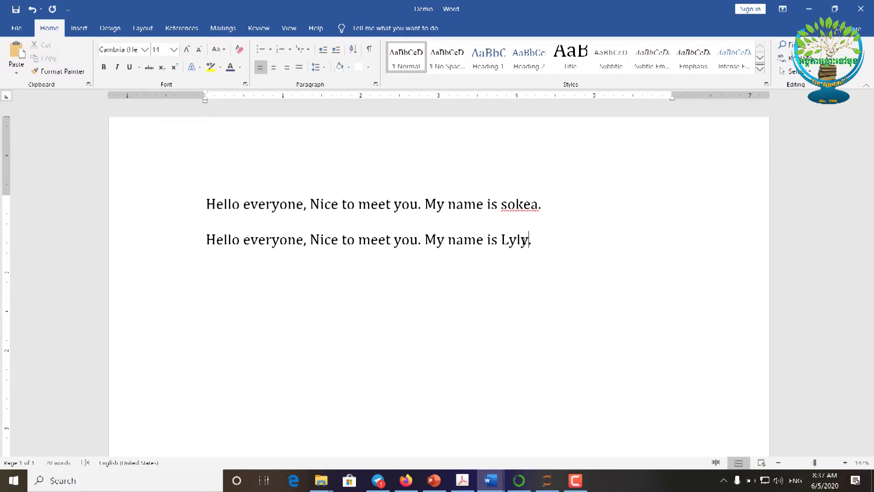
click(554, 235)
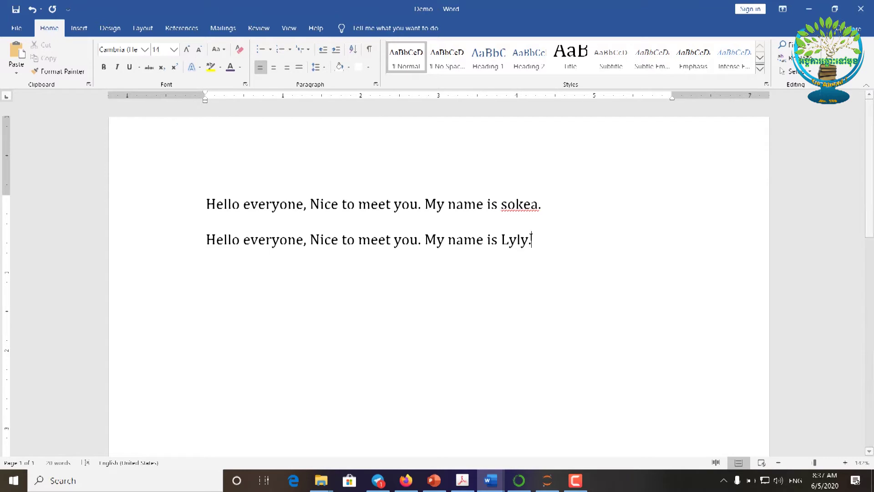
click(553, 213)
click(546, 201)
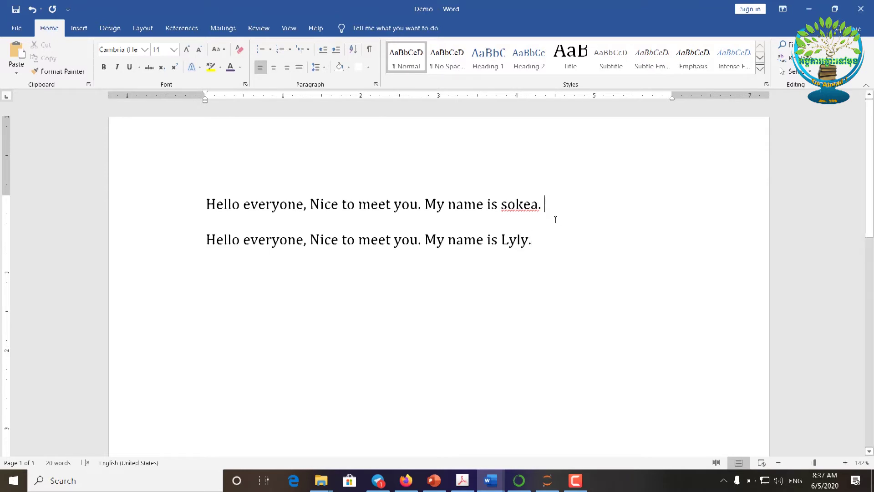
click(539, 239)
drag(542, 245, 205, 239)
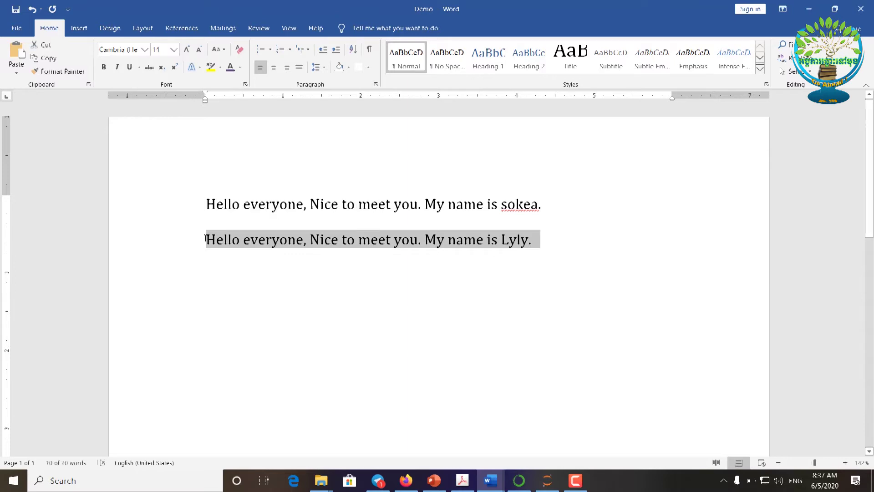
right_click(205, 239)
click(236, 250)
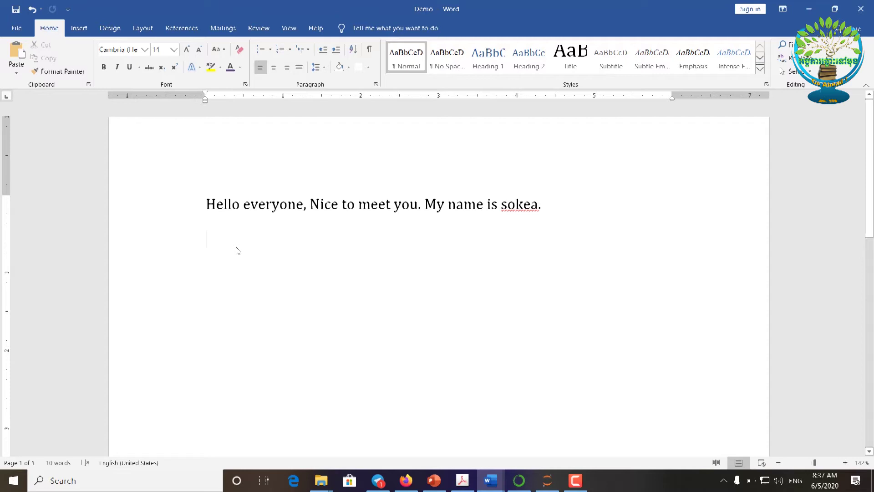
right_click(237, 250)
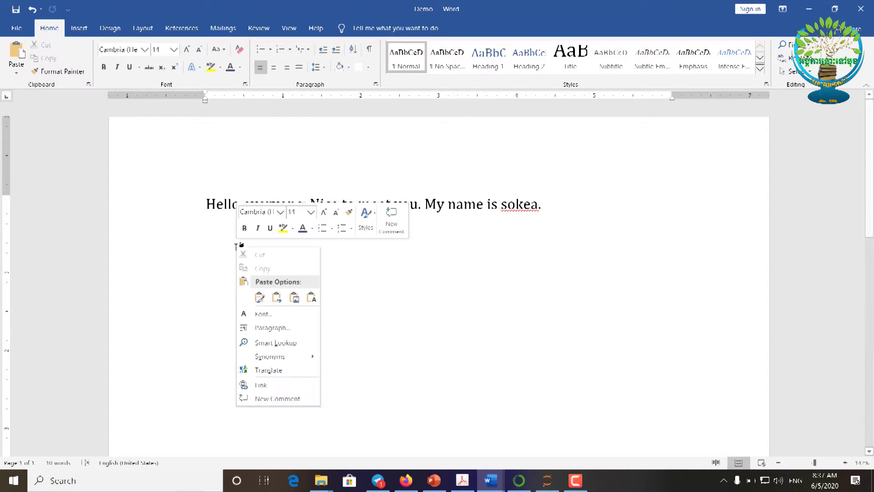
click(311, 297)
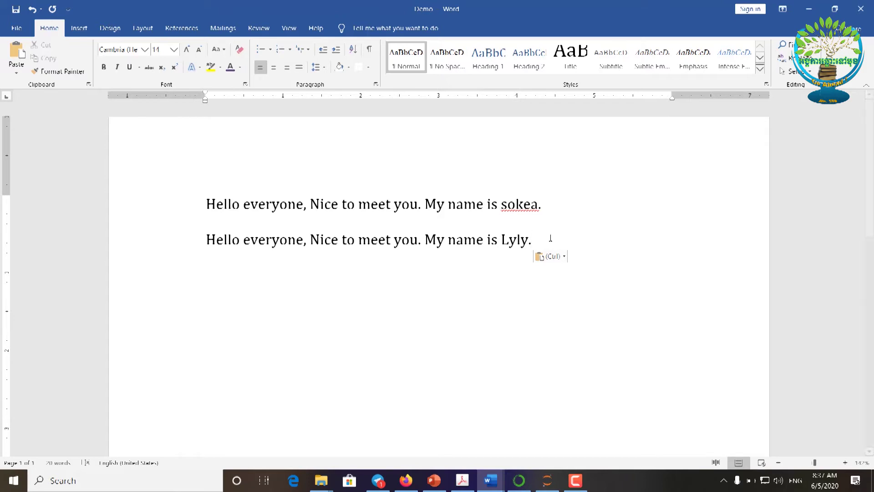
key(ctrl+z)
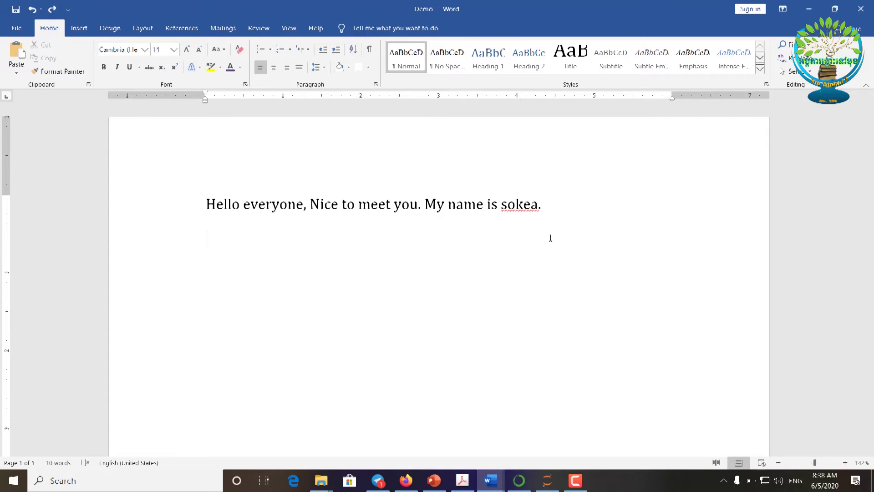
key(ctrl+y)
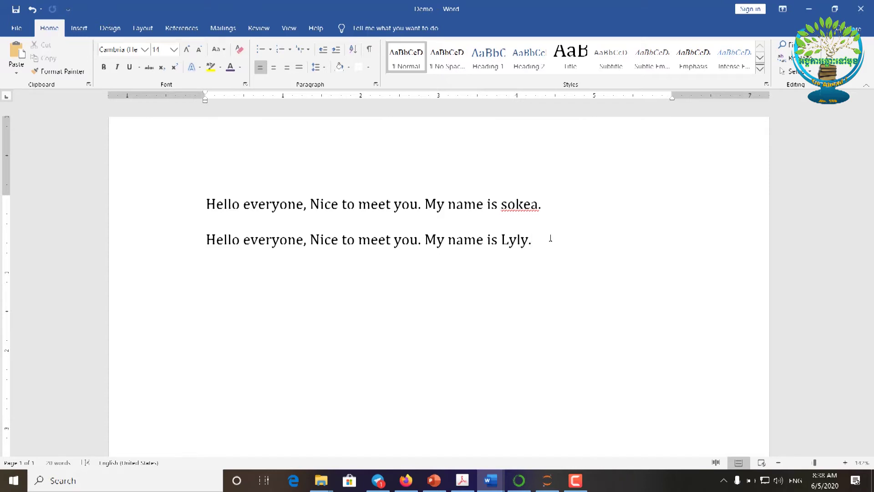
click(482, 477)
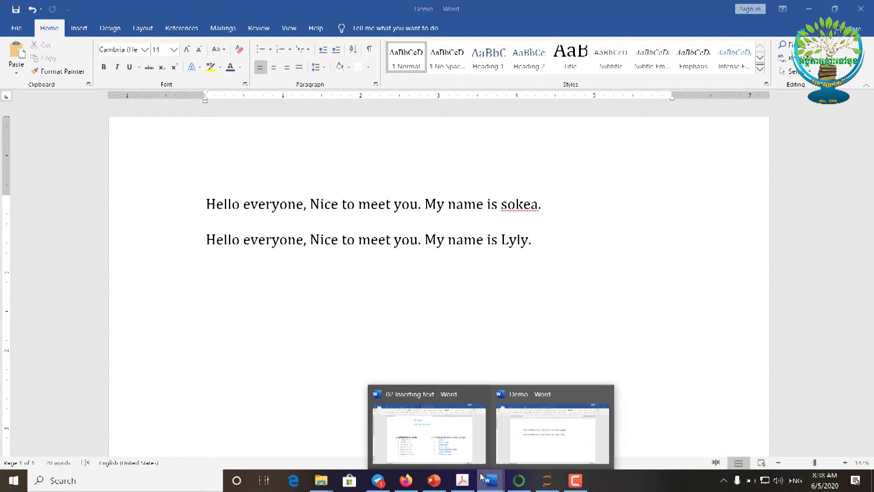
click(430, 433)
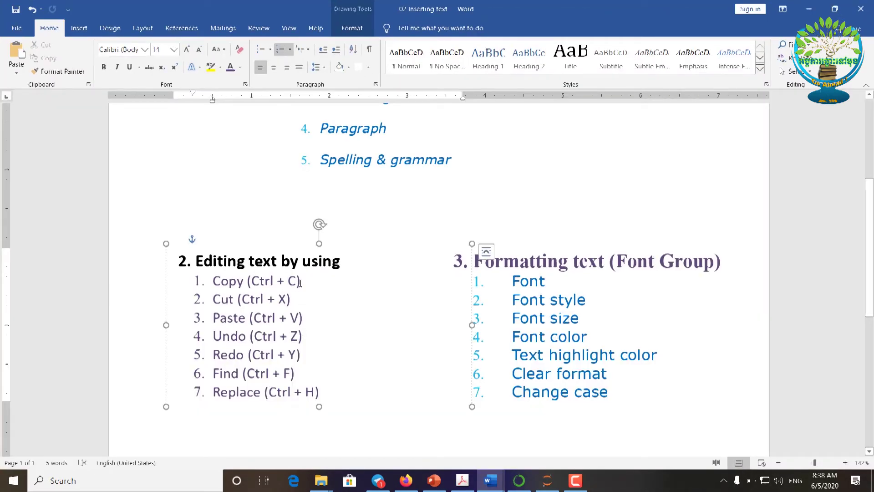
click(357, 302)
click(305, 280)
click(311, 338)
click(312, 357)
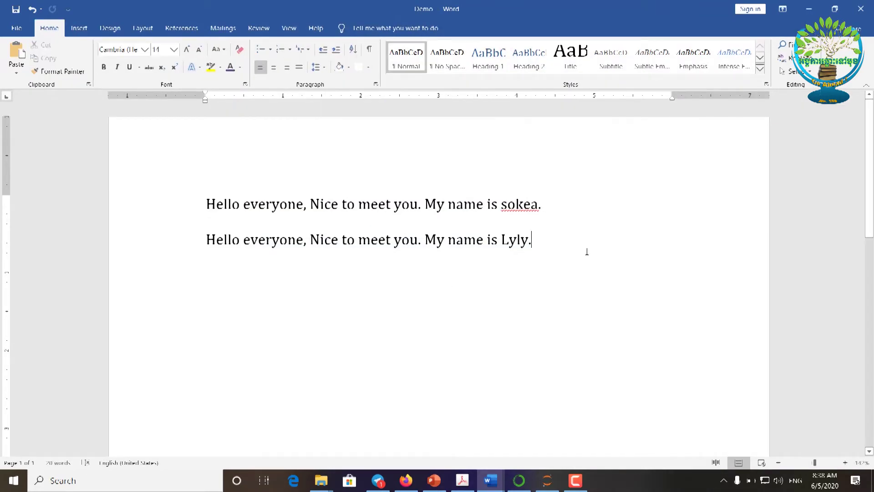
Step: Type the =rand(2,2) formula on a new line below the greetings
key(ctrl+z)
text(ra)
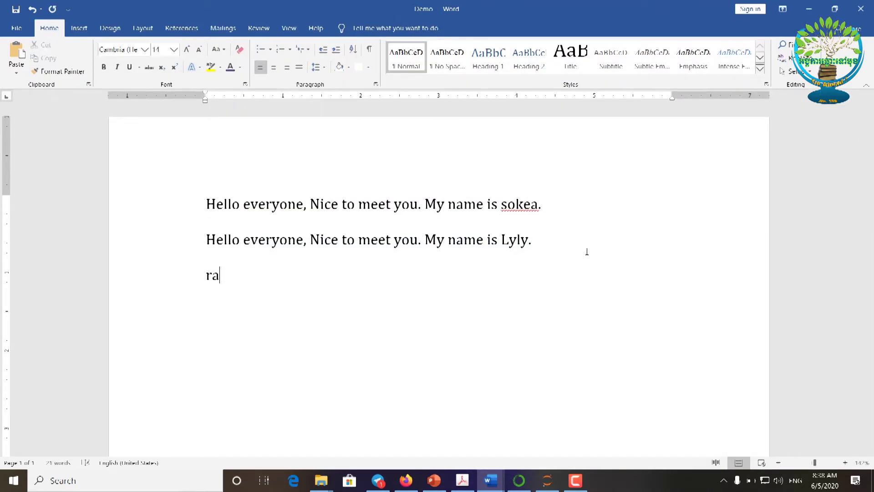
key(BackSpace)
key(BackSpace)
text(=)
text(ran)
text(d)
text(()
text())
text(2,)
text(2)
key(Return)
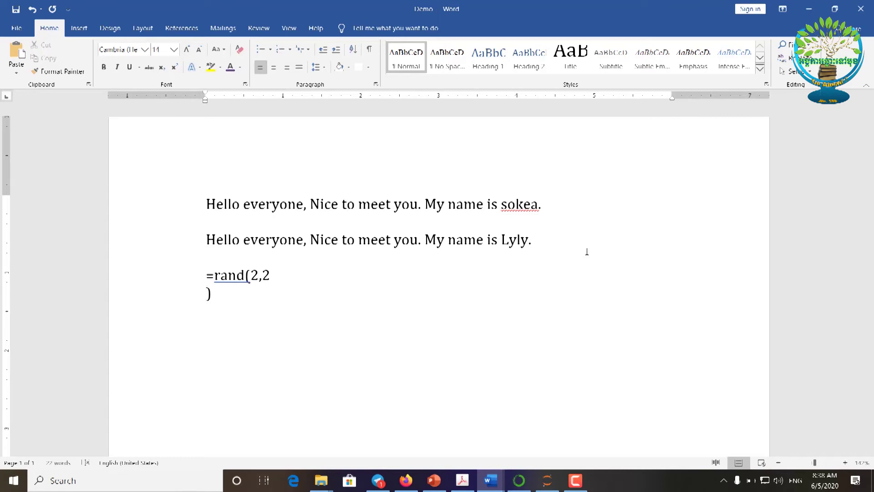
key(BackSpace)
Step: Expand the formula into two sample paragraphs and add a blank line above 'Video provides a powerful way'
click(357, 283)
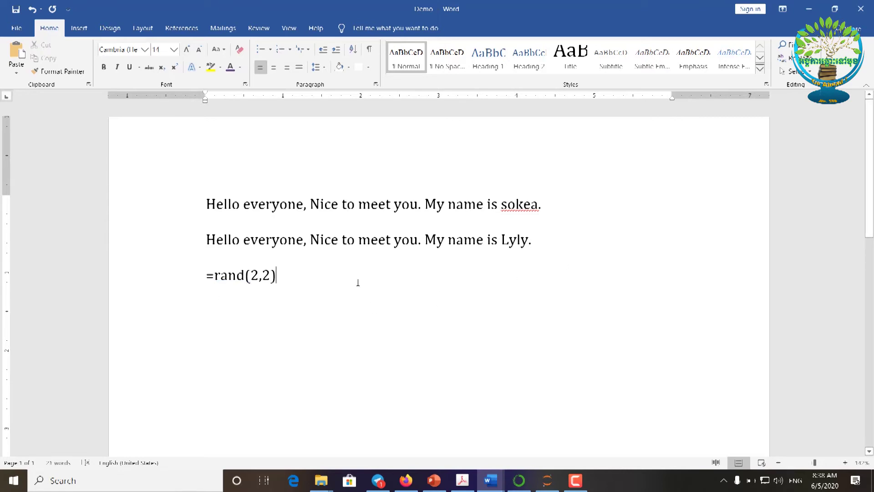
key(Return)
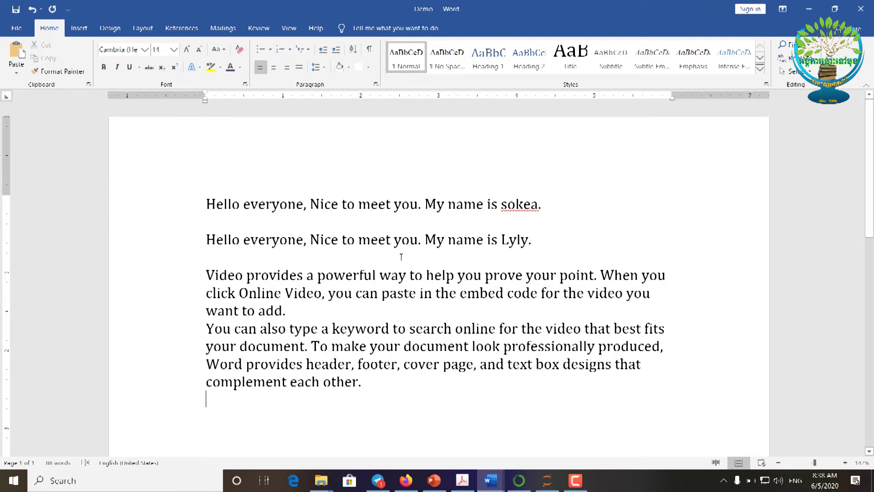
key(Return)
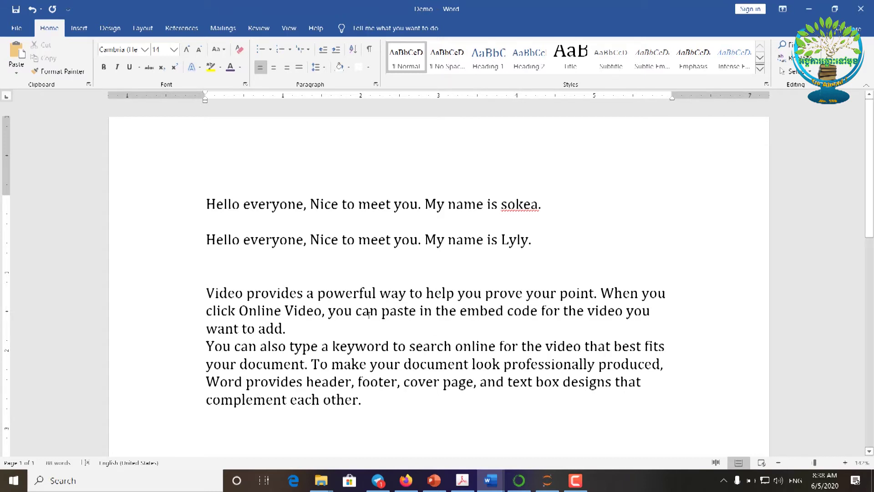
click(331, 334)
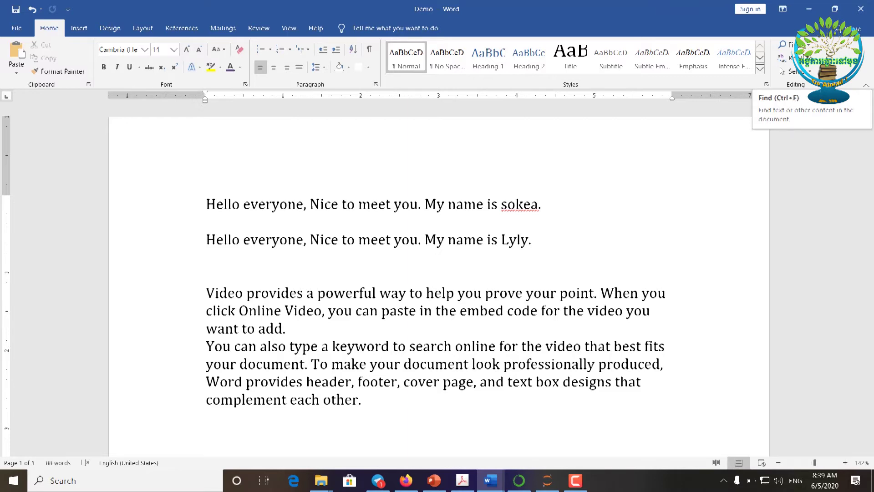
Step: Search for 'online' in the Navigation pane, checking the Headings and Results tabs
click(784, 45)
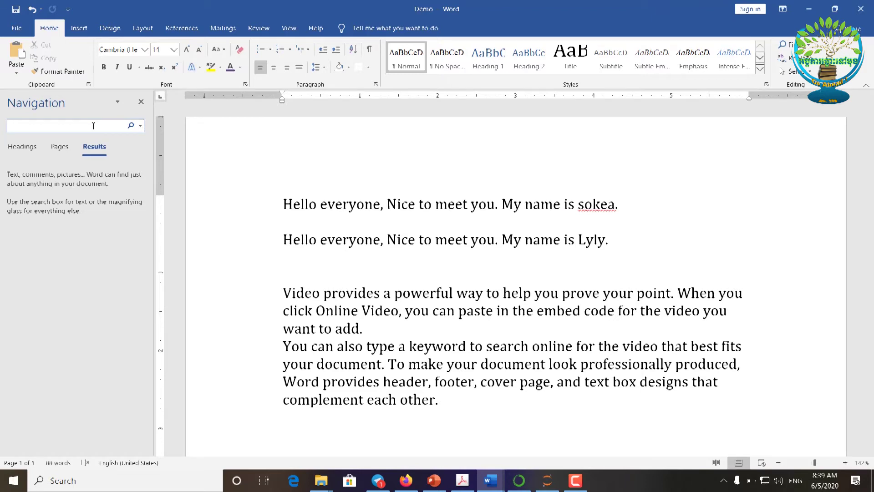
text(online)
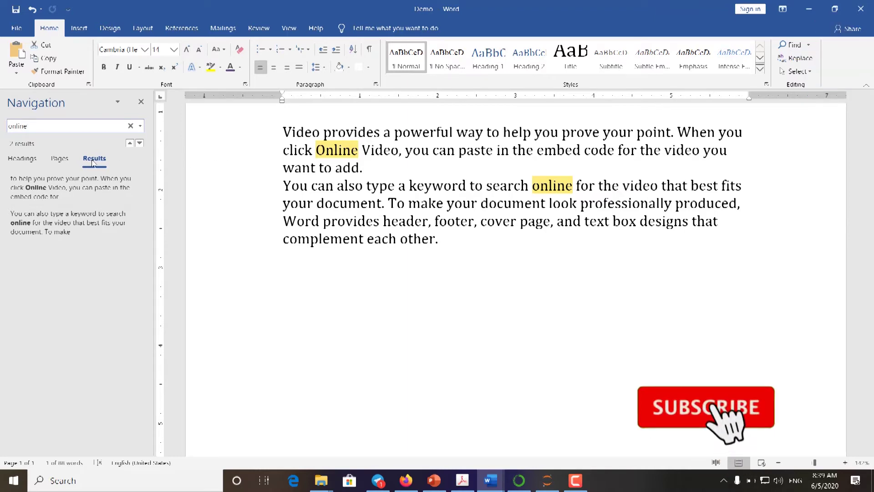
click(27, 160)
click(94, 159)
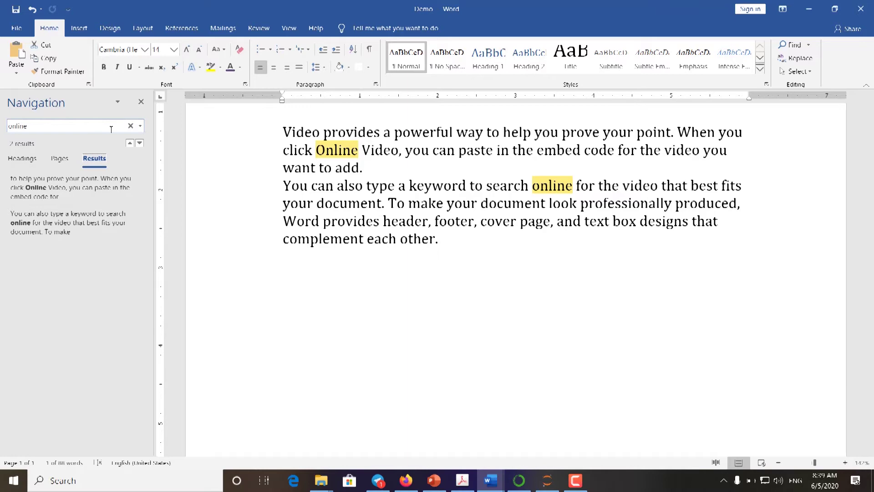
Step: Replace All 'online' with 'offline' (2 replacements) and close the Find and Replace dialog
click(131, 126)
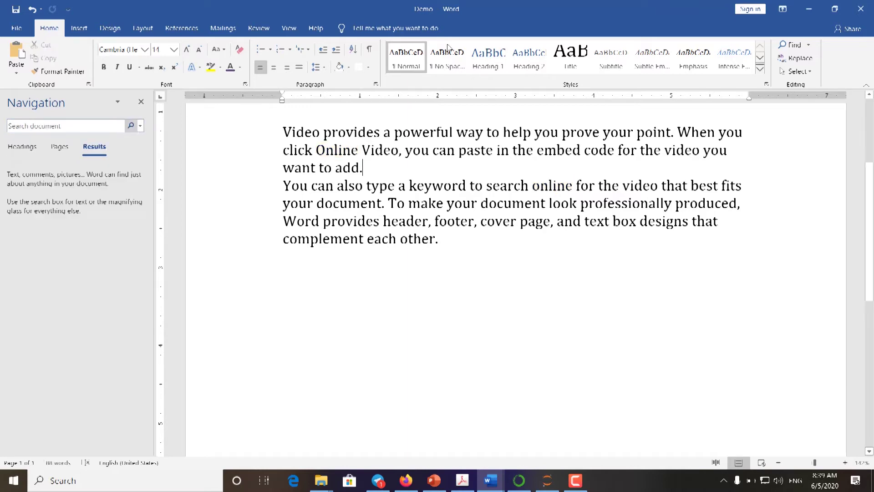
click(798, 60)
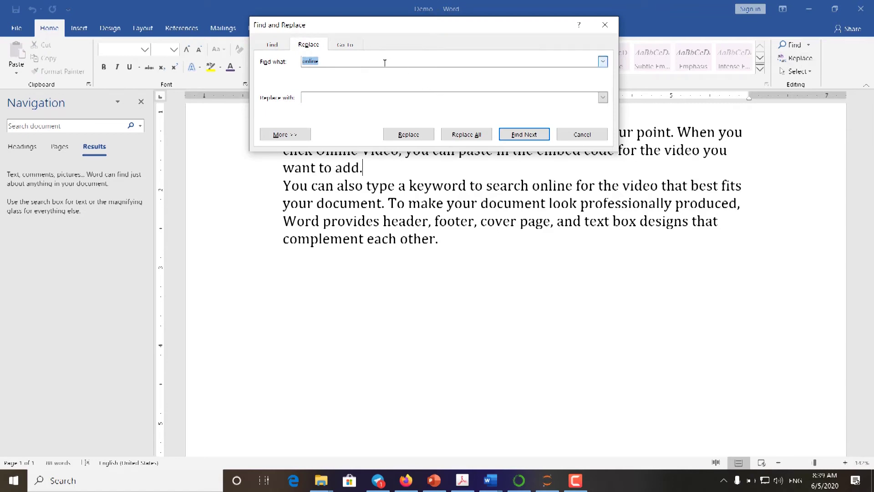
click(361, 98)
text(off)
text(line)
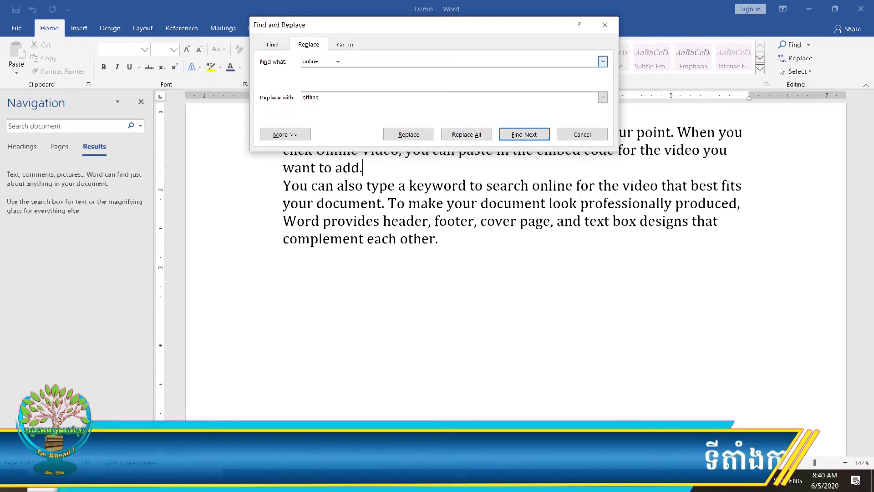
drag(329, 65, 296, 65)
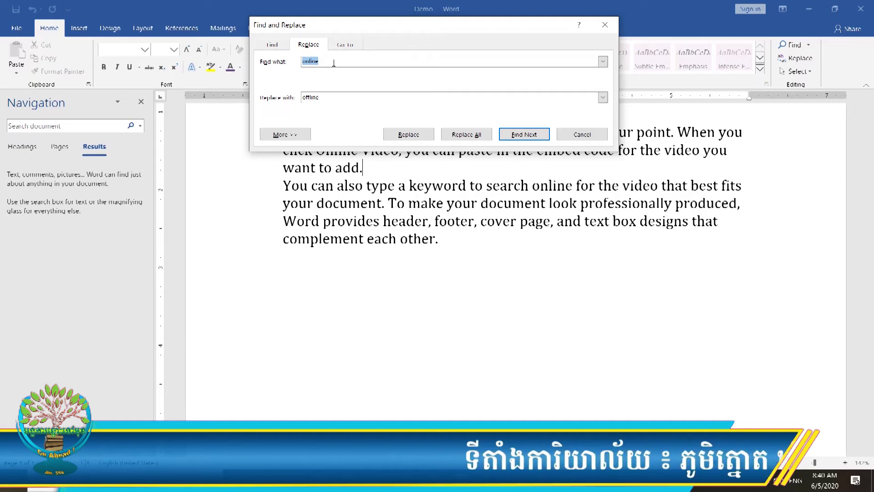
click(330, 98)
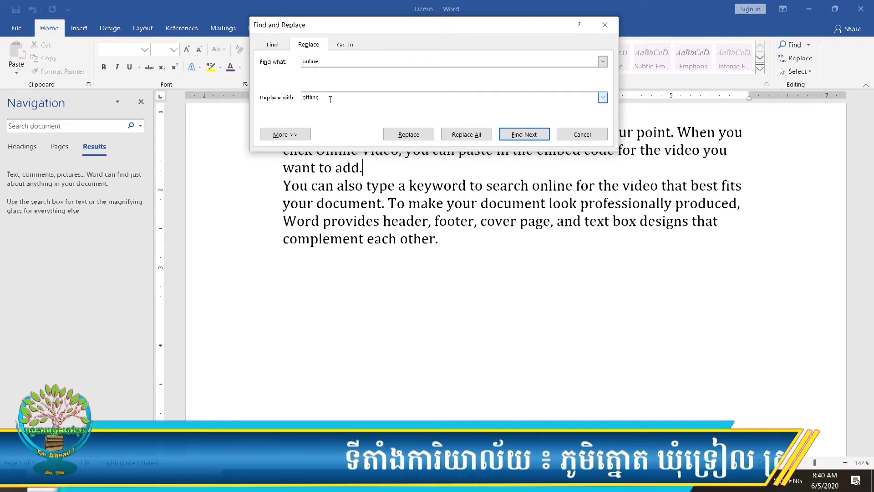
click(473, 136)
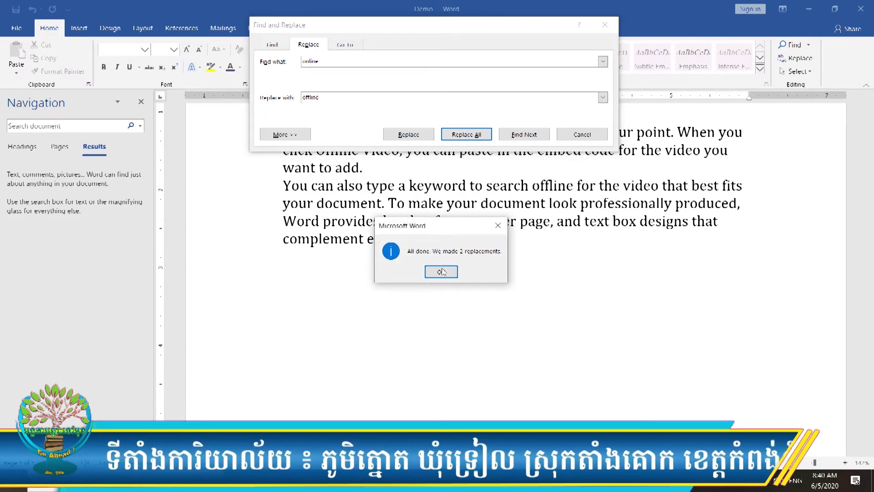
click(441, 272)
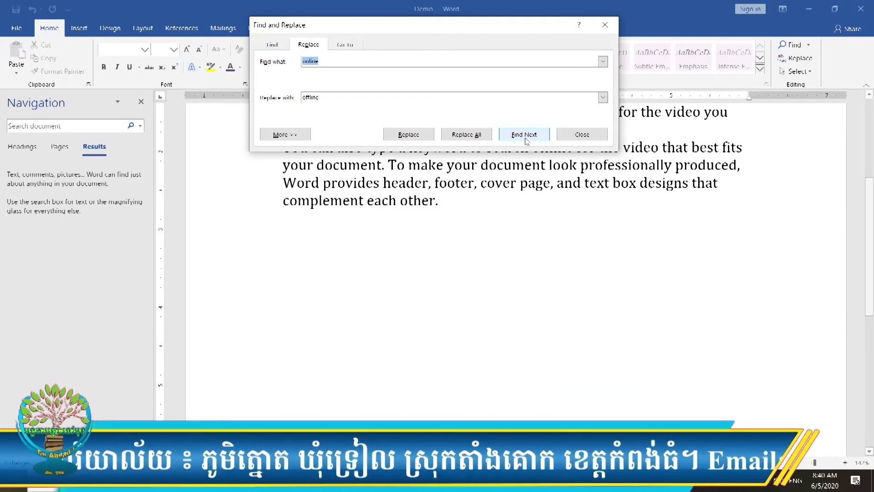
click(583, 135)
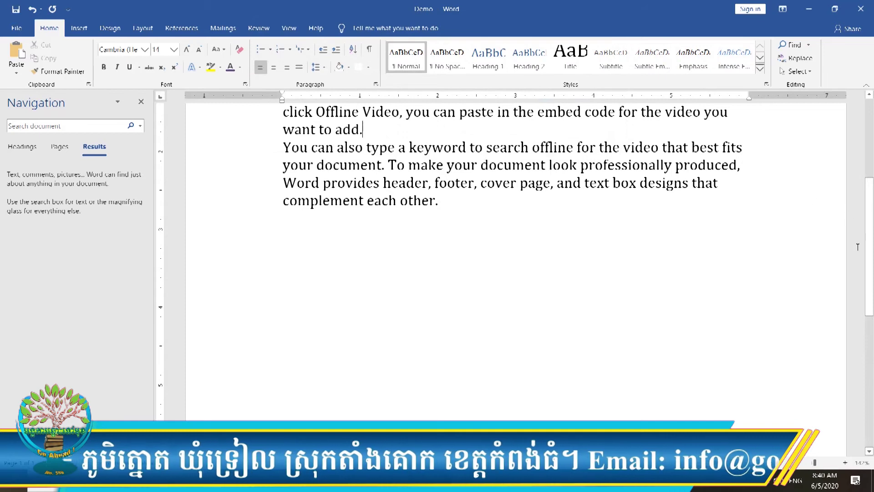
Step: Scroll up and check a replaced 'offline' word in the sample paragraphs
scroll(599, 347, up, 5)
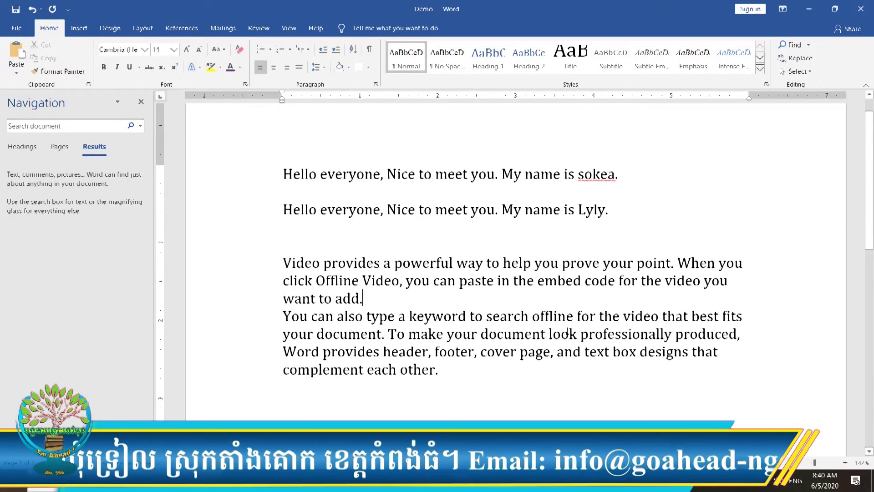
double_click(555, 318)
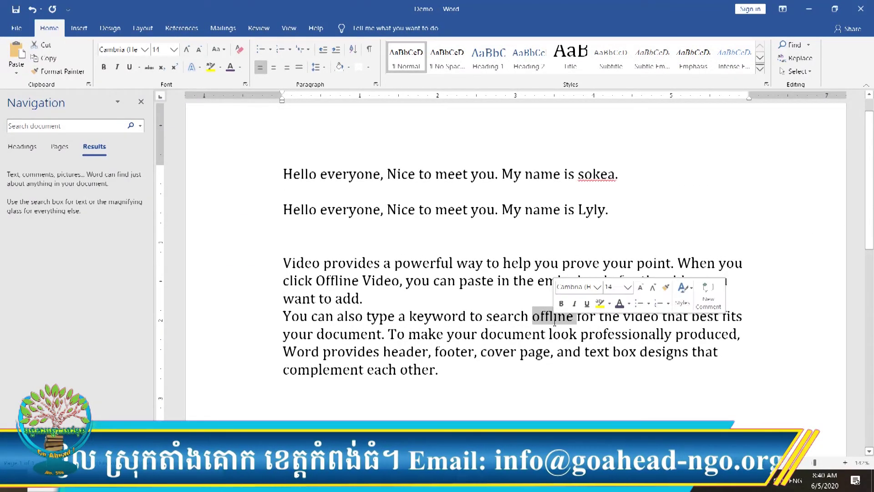
click(515, 302)
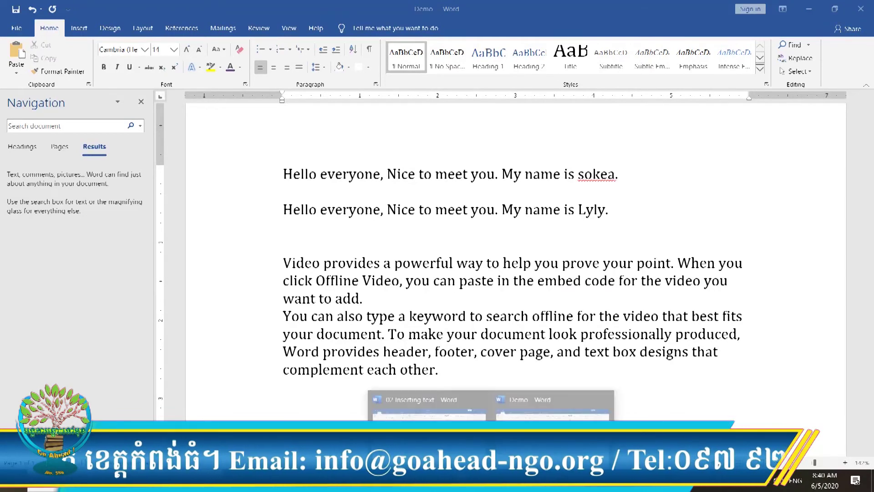
Step: Glance at the 02 Inserting text lesson file, minimize it, and close the Navigation pane
click(440, 410)
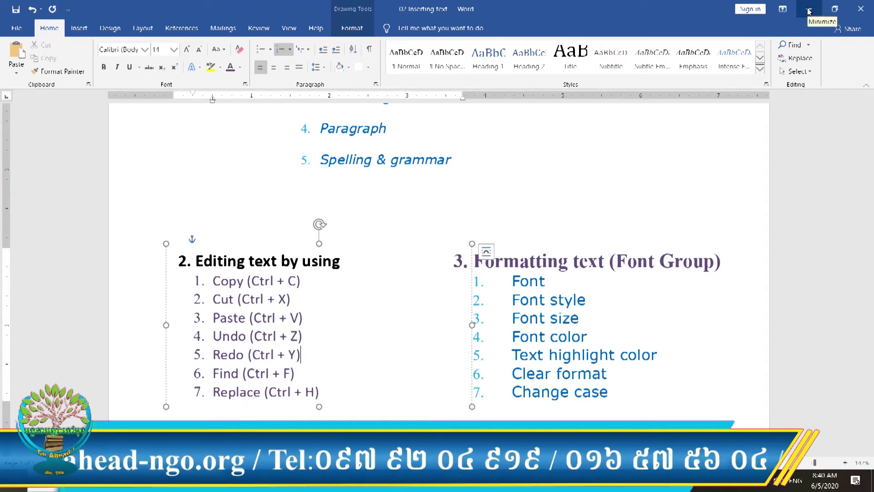
click(661, 303)
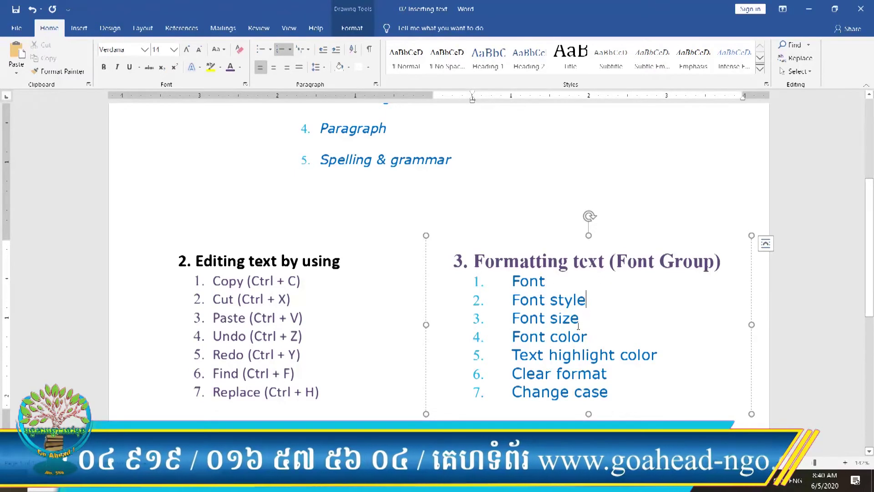
click(622, 262)
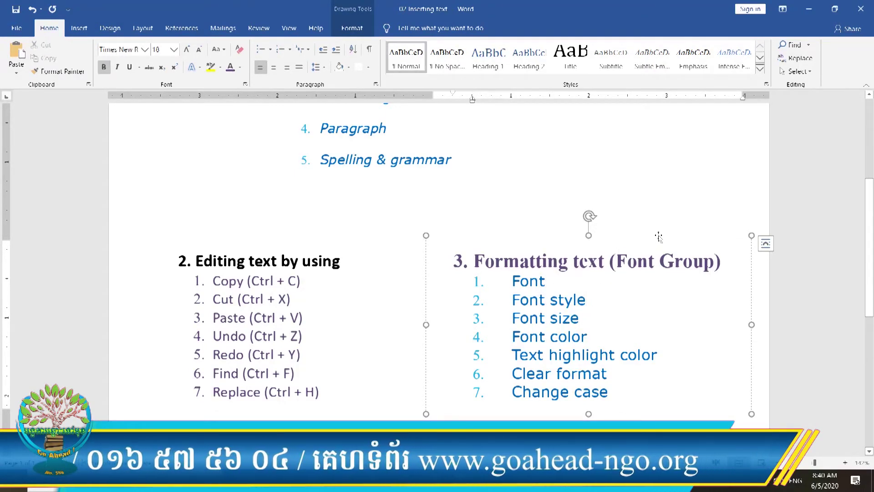
click(808, 11)
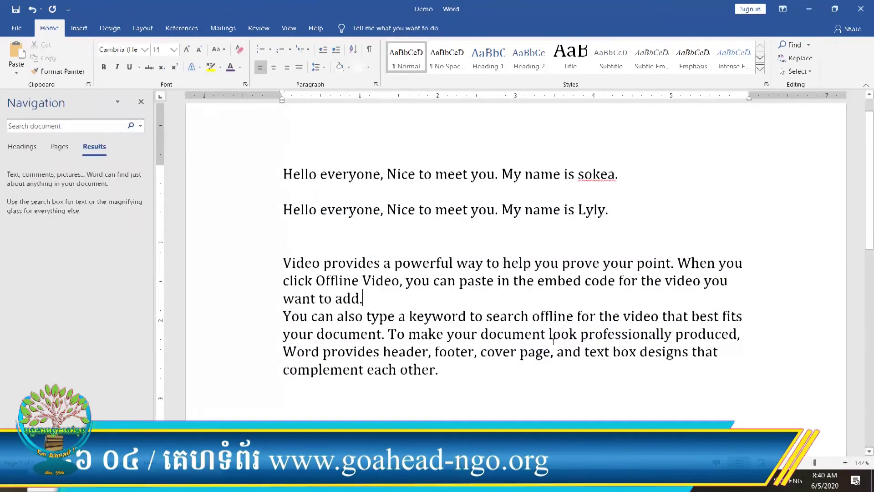
click(141, 102)
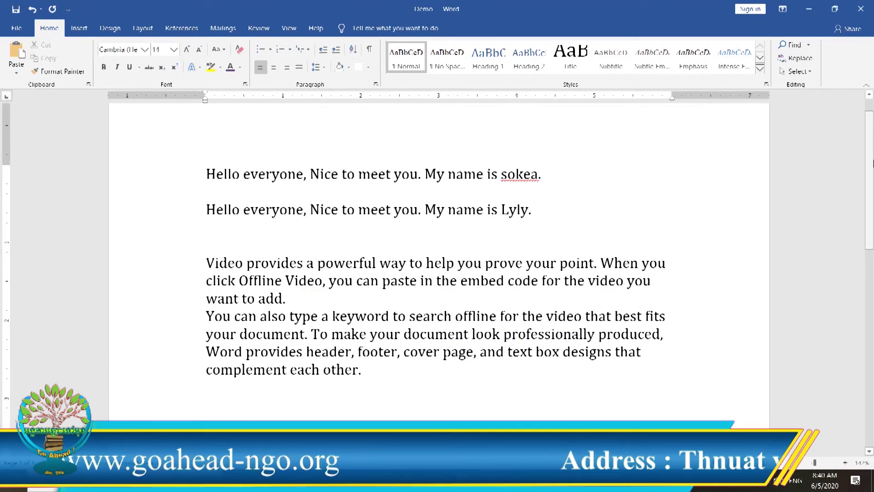
Step: Make 'Hello everyone' on the first line bold and green
drag(872, 163, 872, 179)
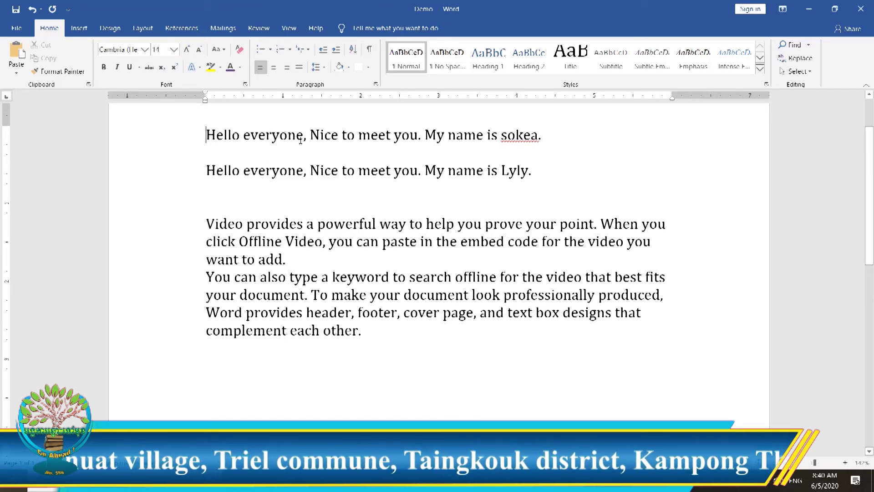
drag(304, 136, 207, 139)
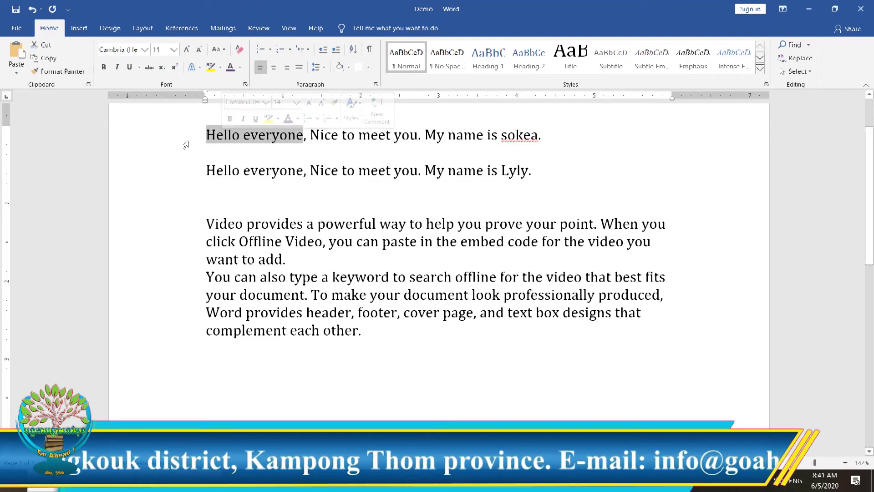
click(240, 67)
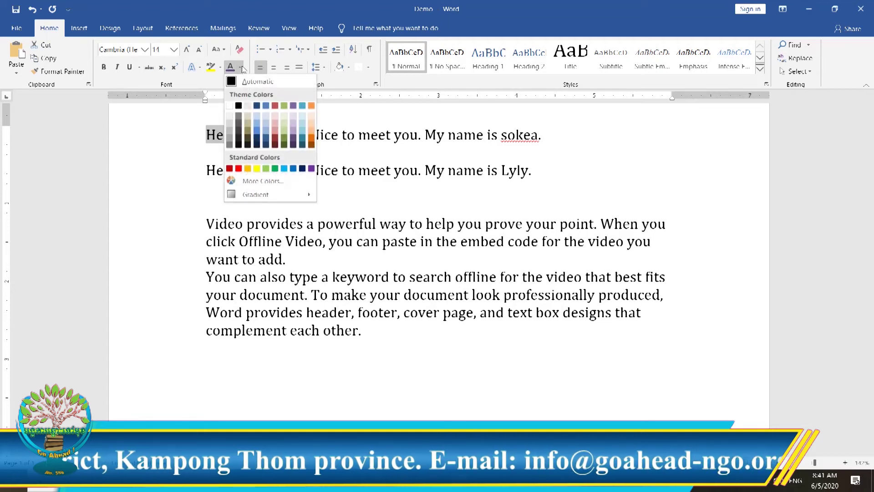
click(275, 169)
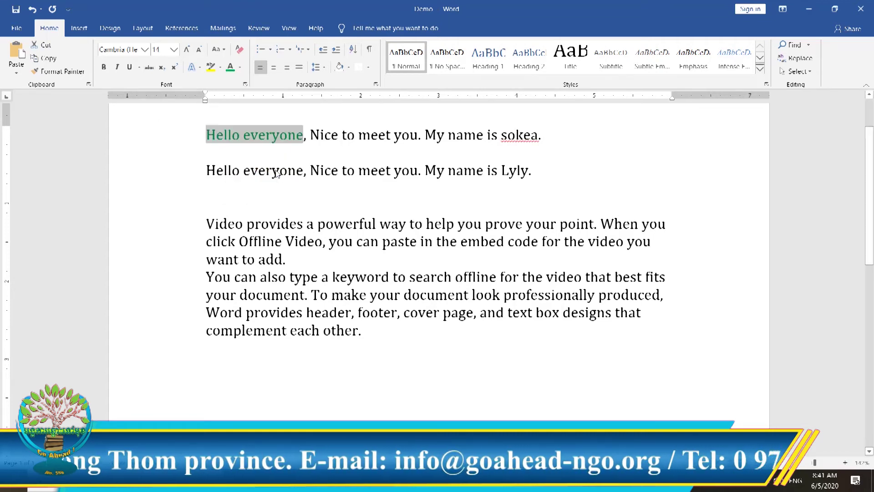
click(106, 71)
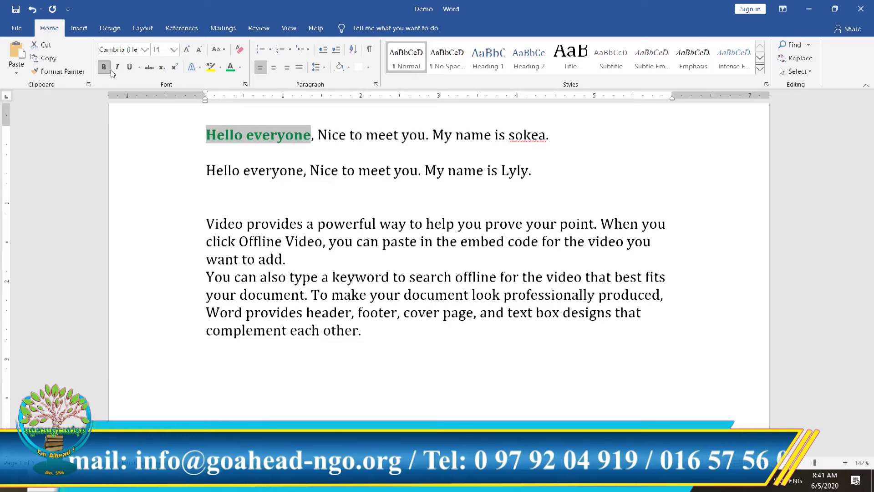
click(329, 133)
Step: Italicise 'Nice to meet you' and strike through the name sentence on the first line
drag(318, 135, 426, 135)
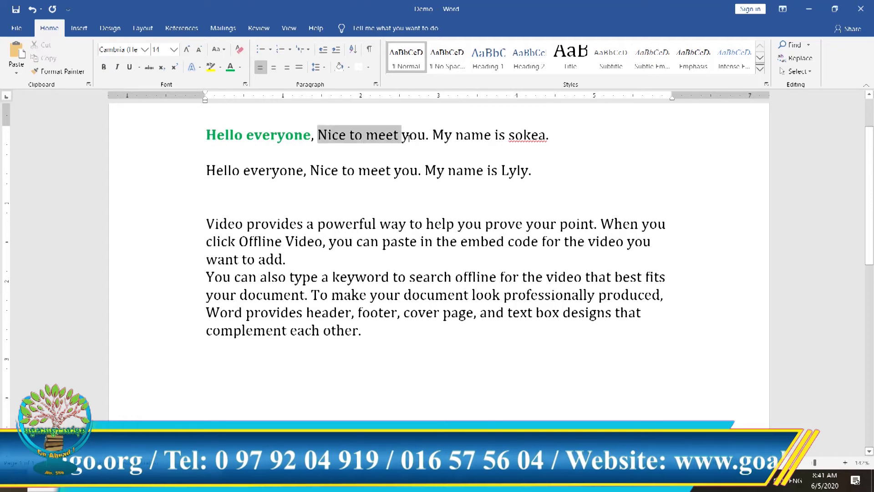
click(118, 68)
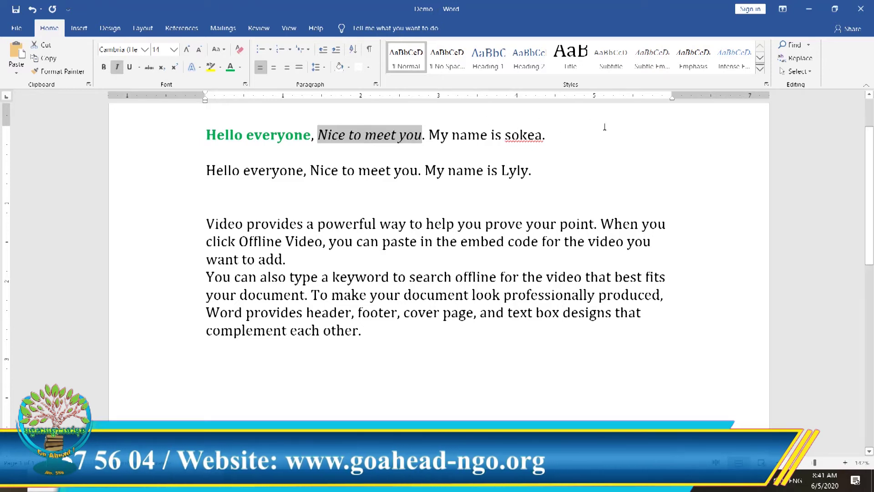
drag(556, 136, 428, 134)
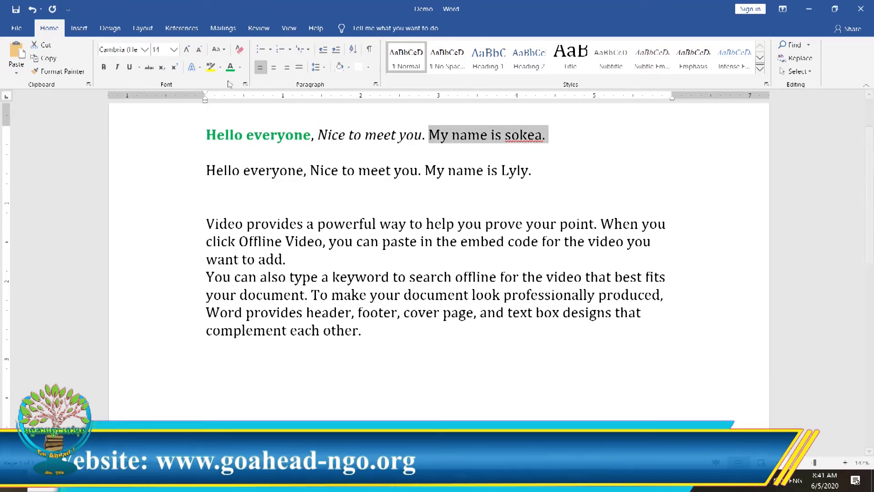
click(148, 68)
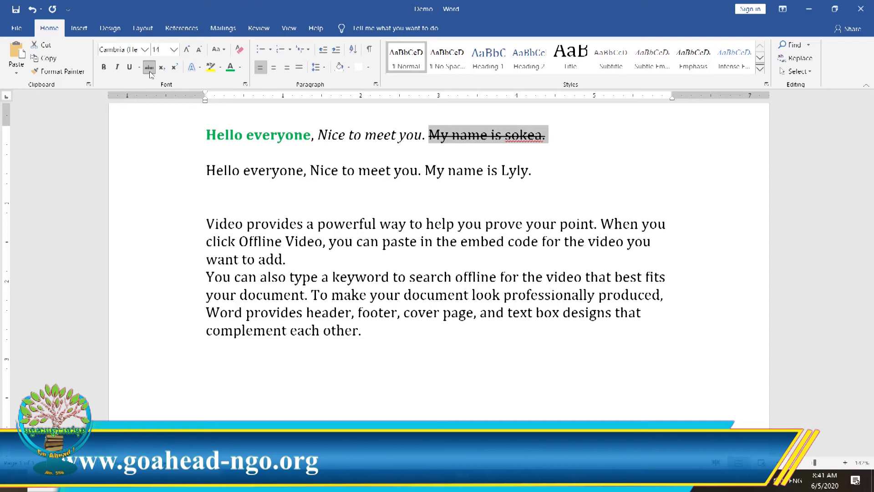
click(271, 200)
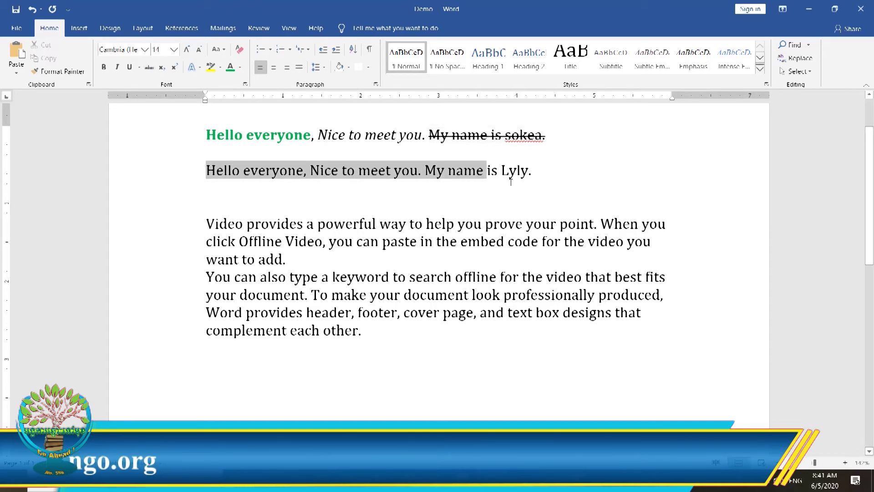
Step: Enlarge the second 'Hello everyone' line to 24 pt
drag(207, 171, 540, 187)
click(174, 50)
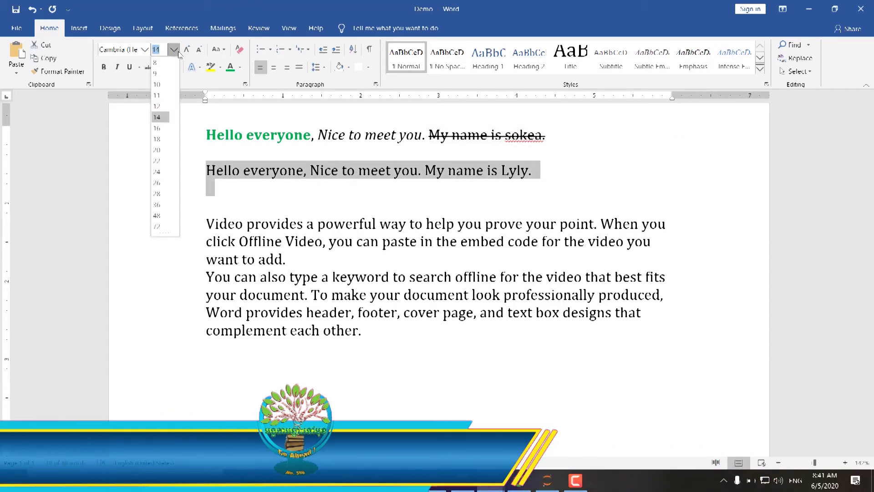
click(163, 172)
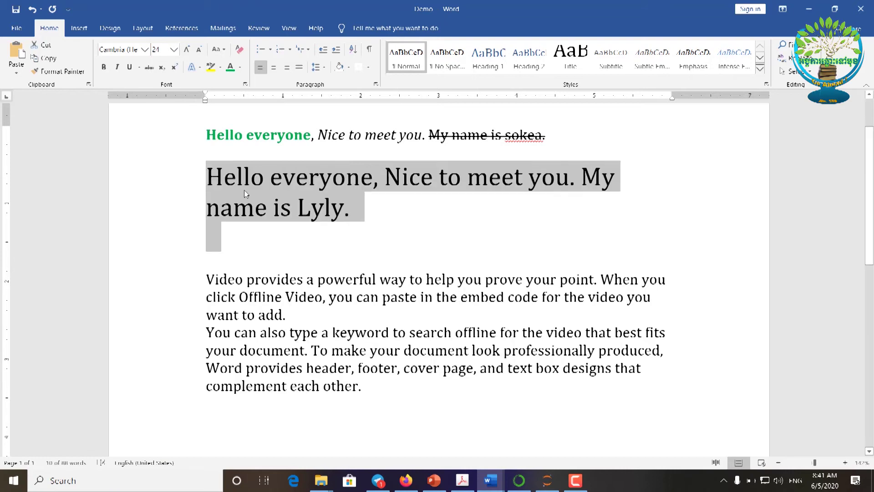
click(317, 236)
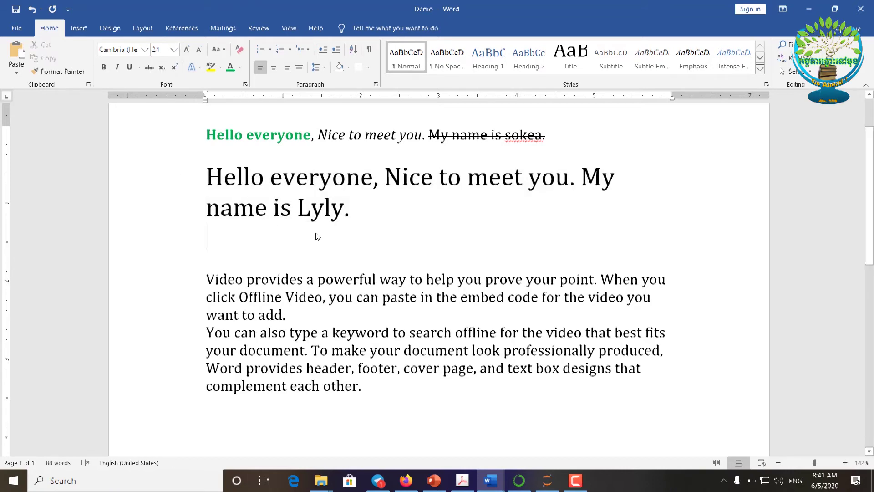
click(351, 217)
Step: Set the 'Video provides' paragraph in Castellar and add a blank line after it
drag(274, 314, 206, 279)
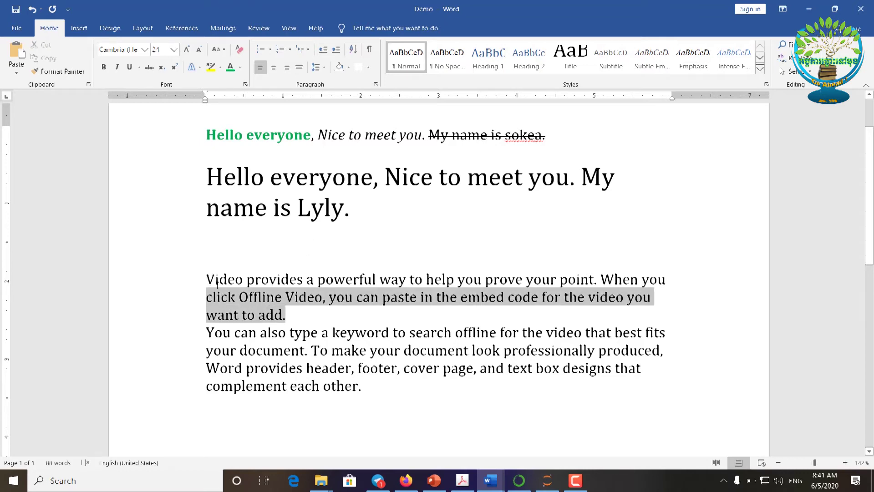
click(145, 50)
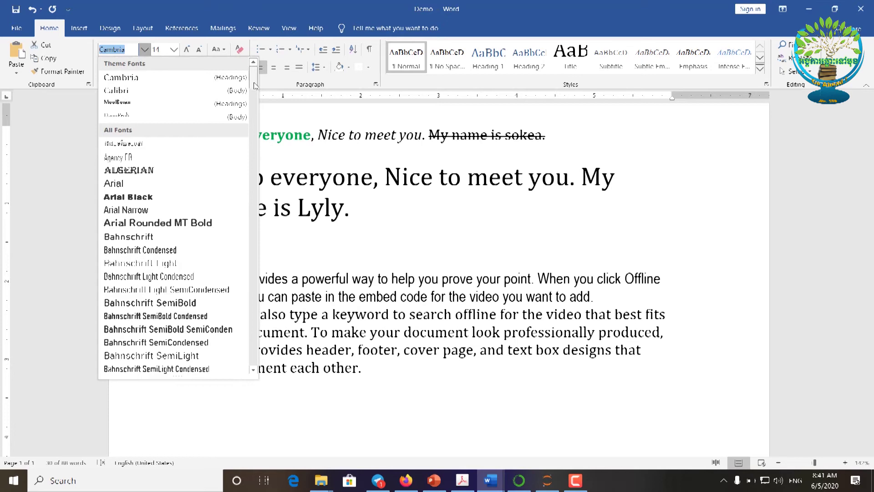
drag(255, 85, 254, 122)
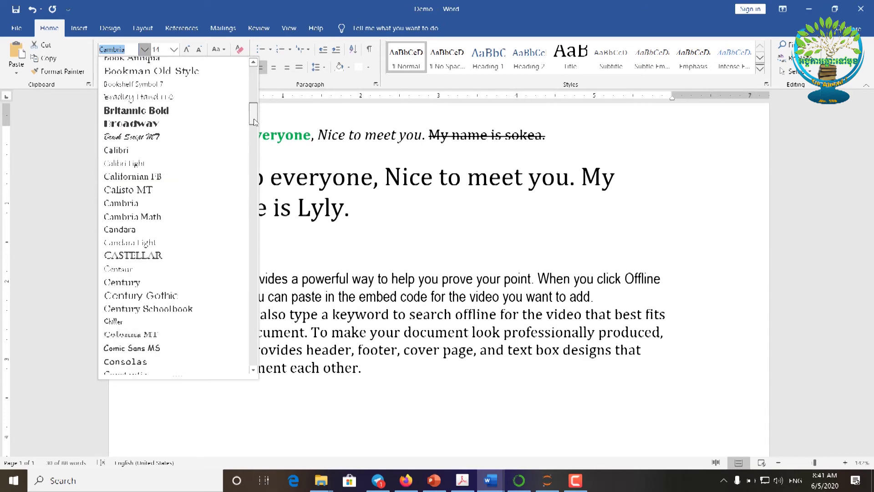
click(159, 248)
click(452, 334)
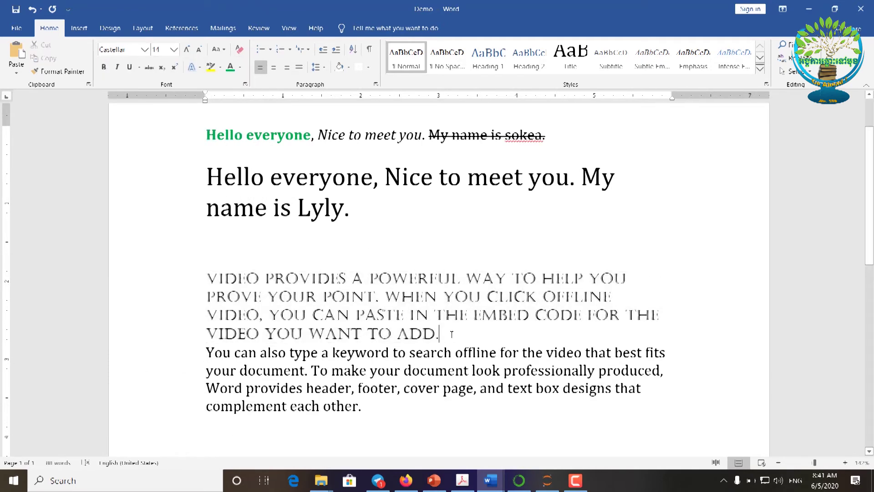
key(Return)
drag(393, 425, 201, 364)
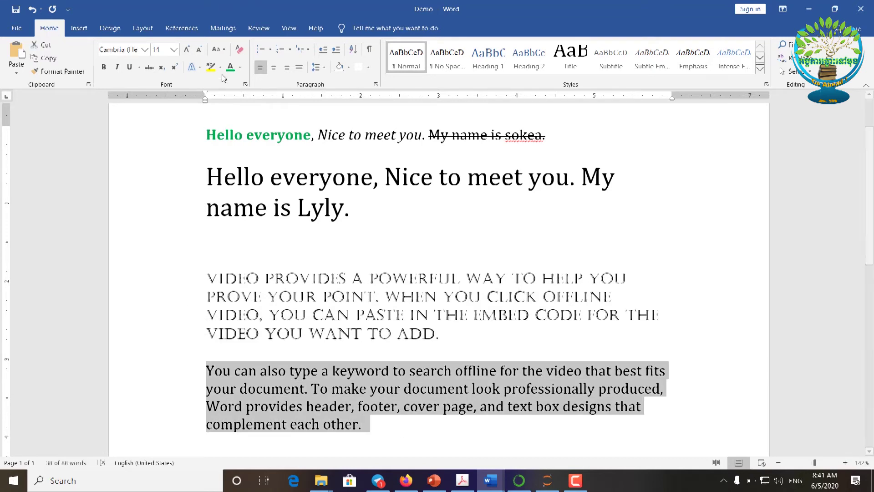
Step: Apply Capitalize Each Word to the 'You can also type' paragraph, keeping it at 14 pt
click(188, 50)
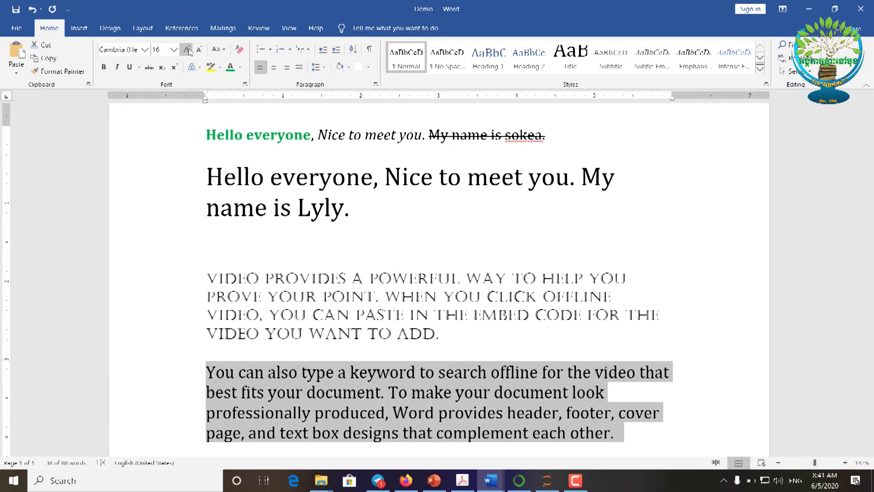
click(188, 50)
click(199, 50)
click(199, 50)
click(226, 54)
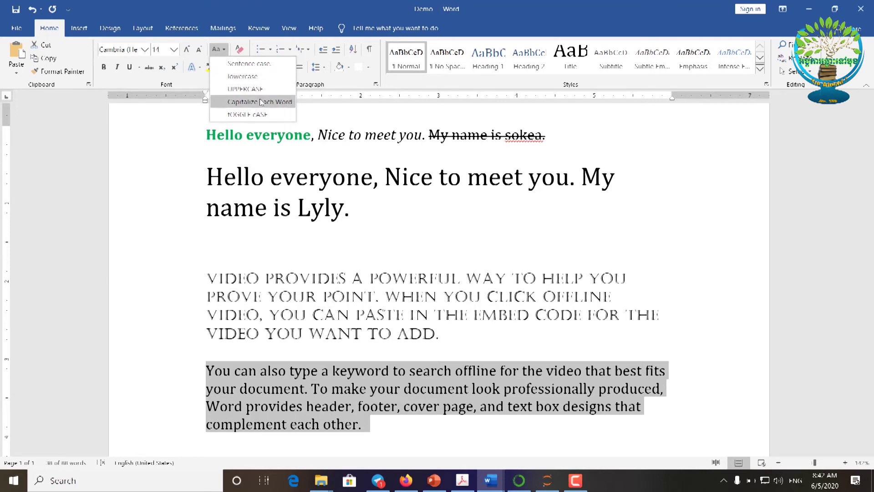
click(261, 102)
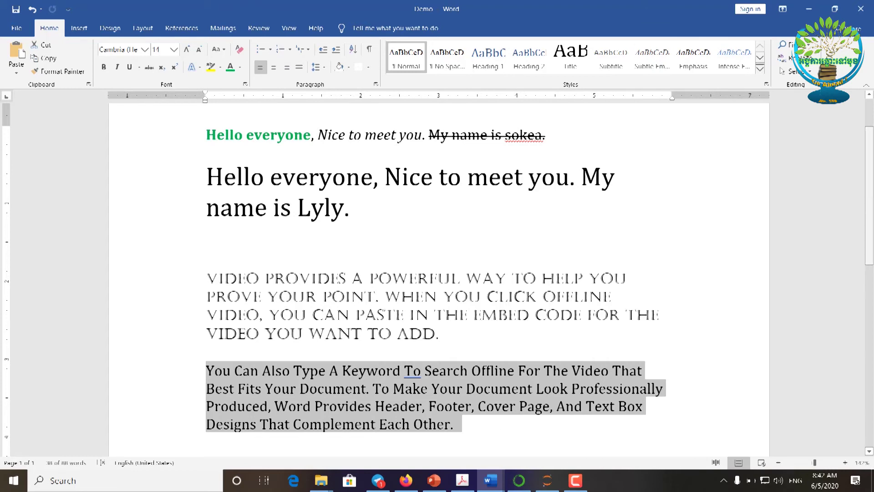
scroll(863, 208, down, 2)
mouse_move(489, 480)
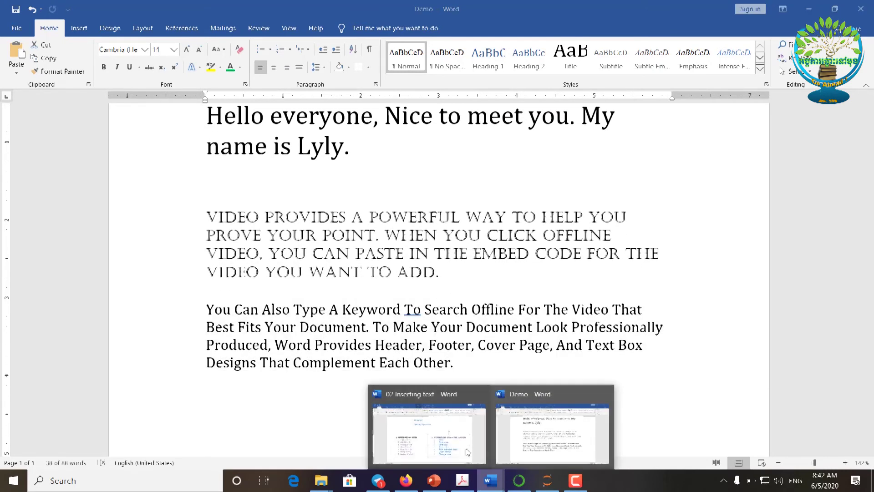
Step: Highlight the 'You Can Also Type' paragraph in magenta, replacing the yellow highlight
click(437, 401)
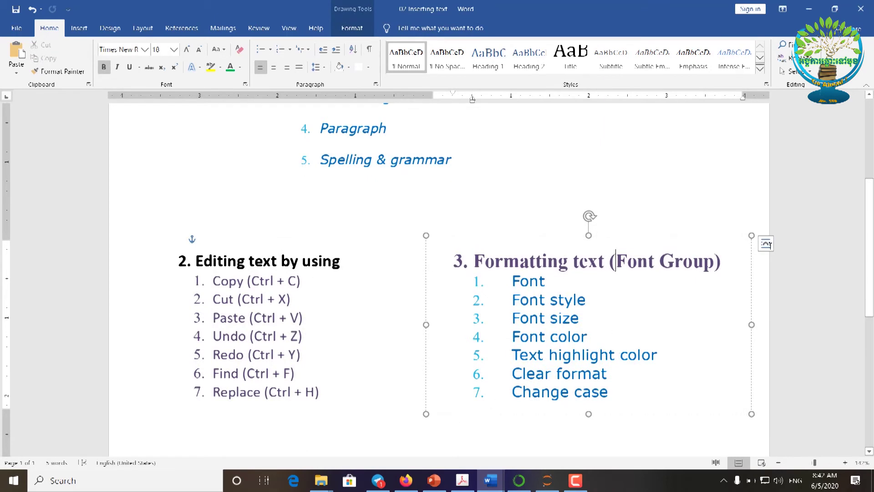
click(809, 9)
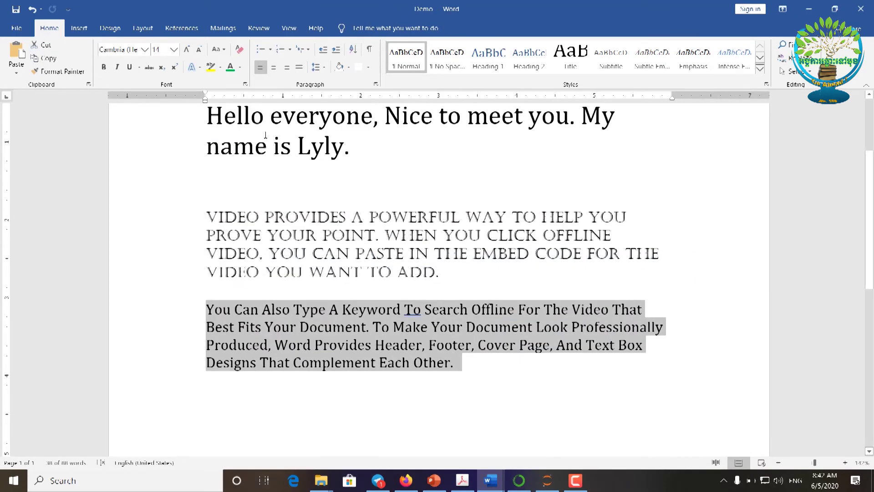
click(211, 67)
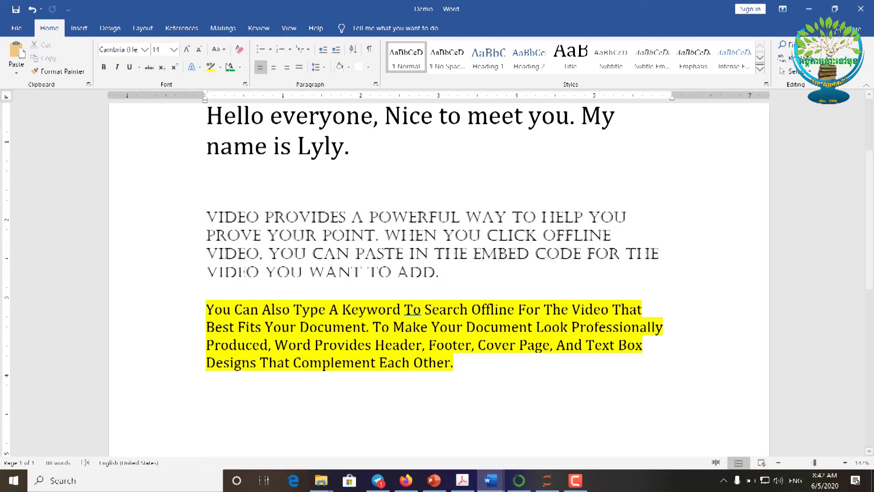
click(220, 67)
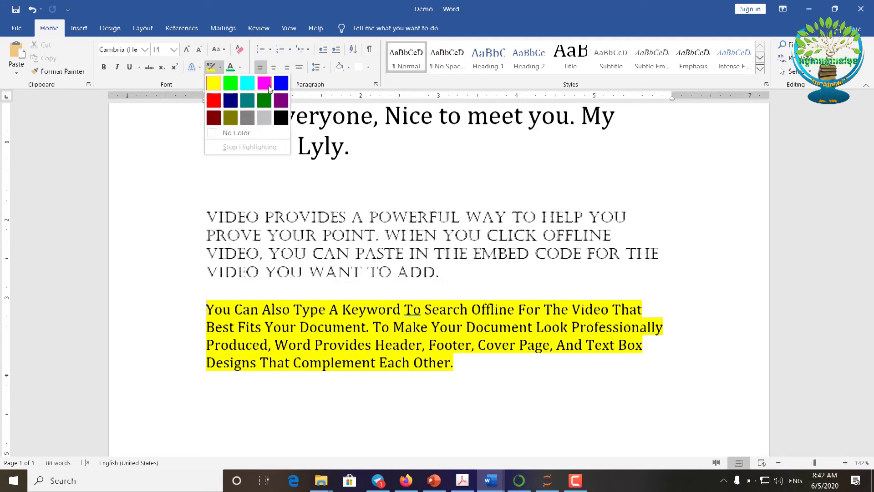
click(267, 85)
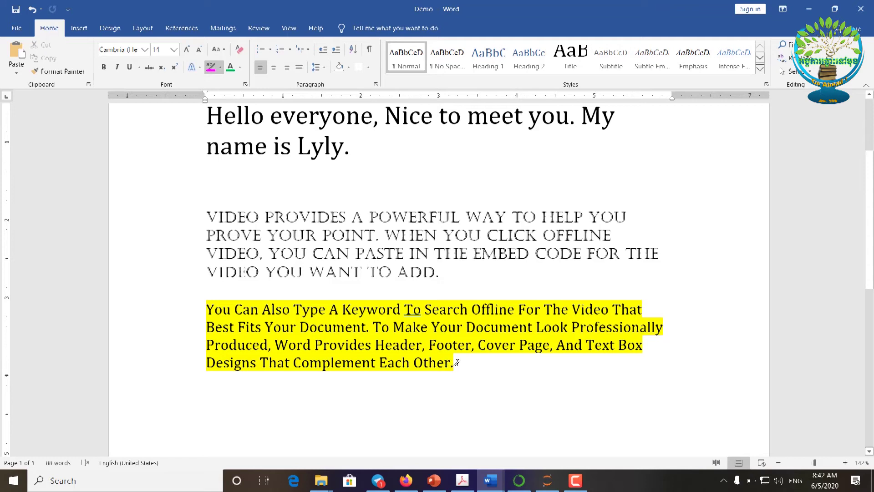
drag(454, 363, 180, 293)
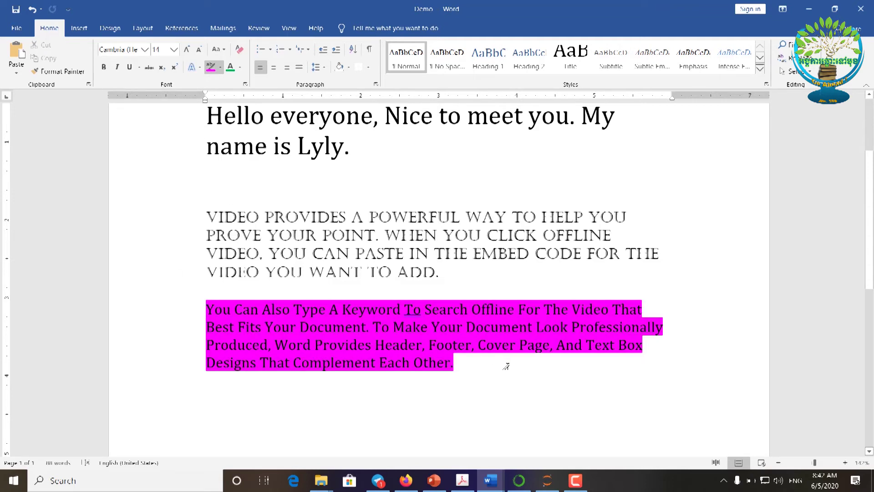
key(Escape)
click(490, 481)
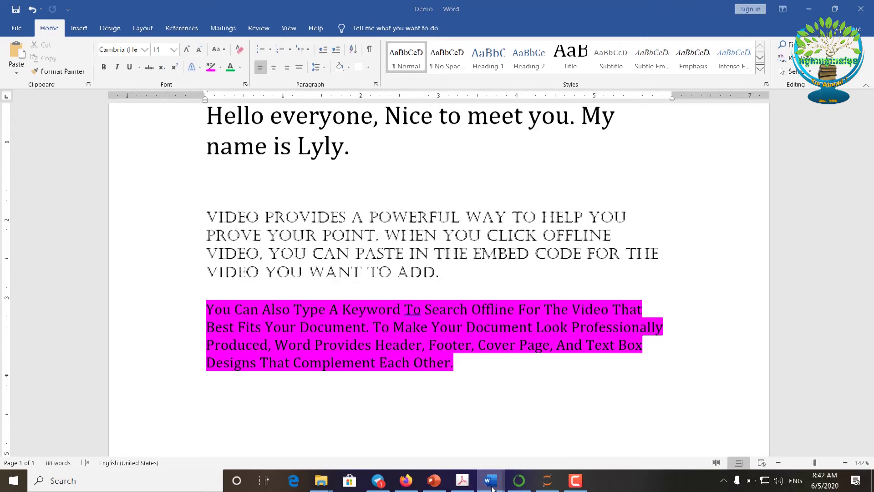
Step: Return to the Demo document's top and select the two opening 'Hello everyone' lines
click(475, 451)
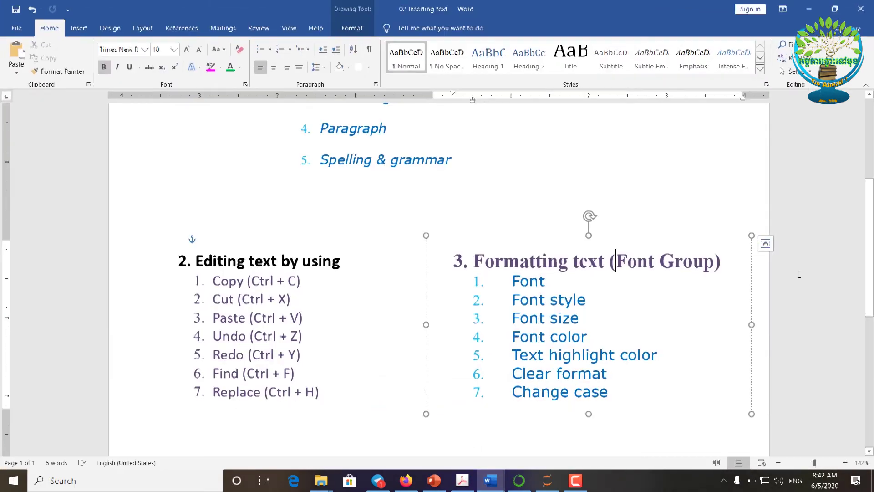
drag(870, 220, 873, 286)
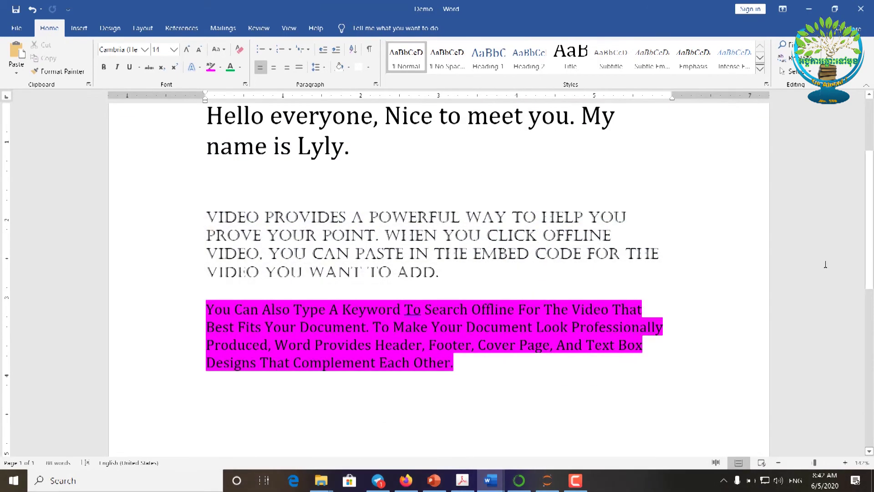
mouse_move(871, 237)
mouse_down()
mouse_move(871, 215)
mouse_move(871, 267)
mouse_up()
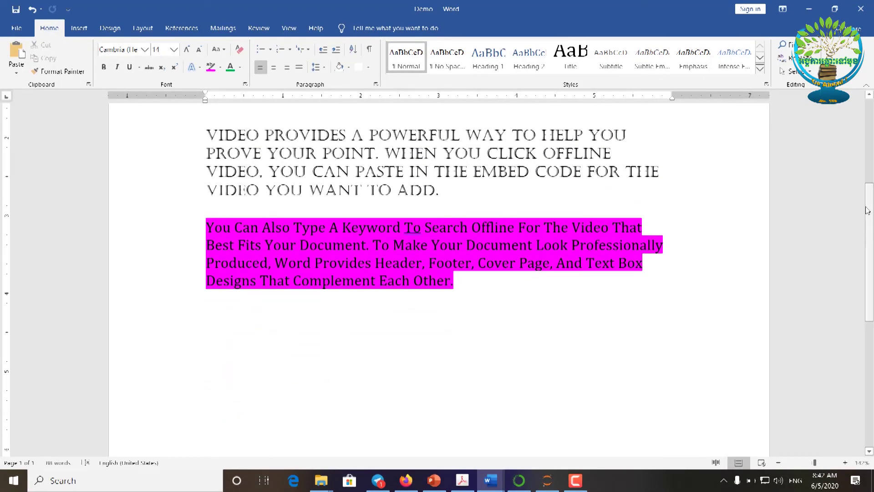
drag(868, 211, 866, 150)
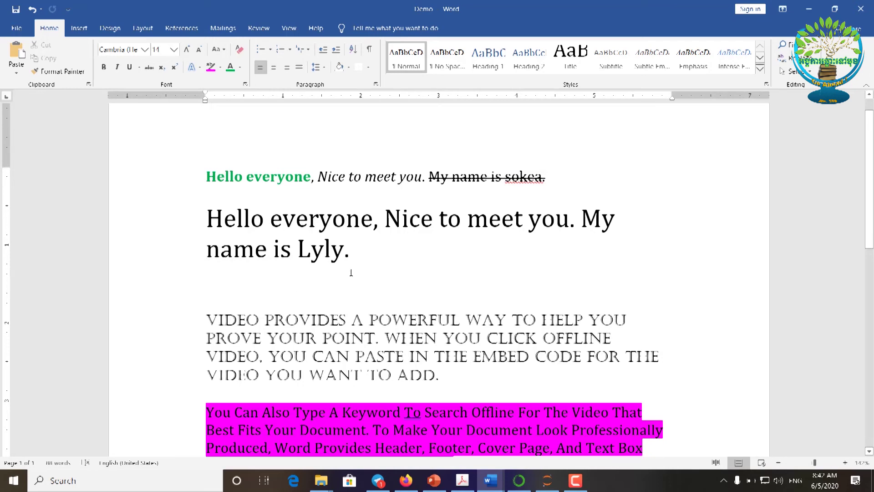
drag(363, 259, 204, 177)
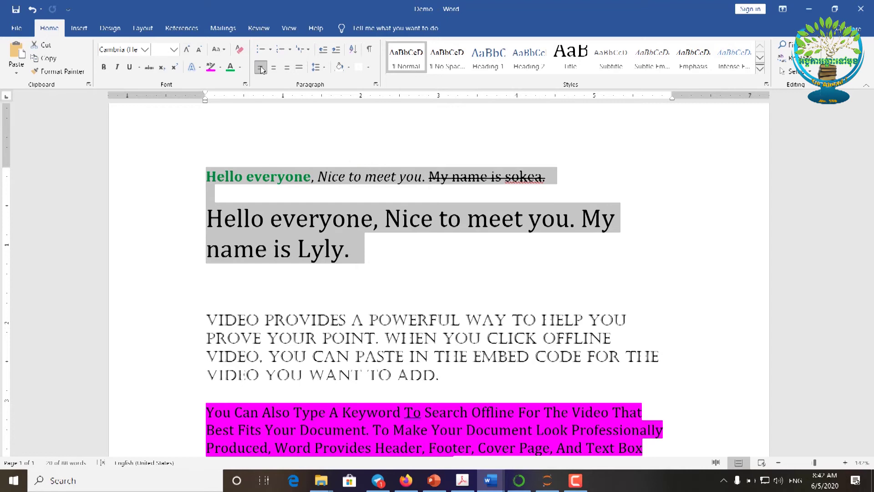
Step: Justify the opening lines and centre the VIDEO PROVIDES paragraph
key(ctrl+j)
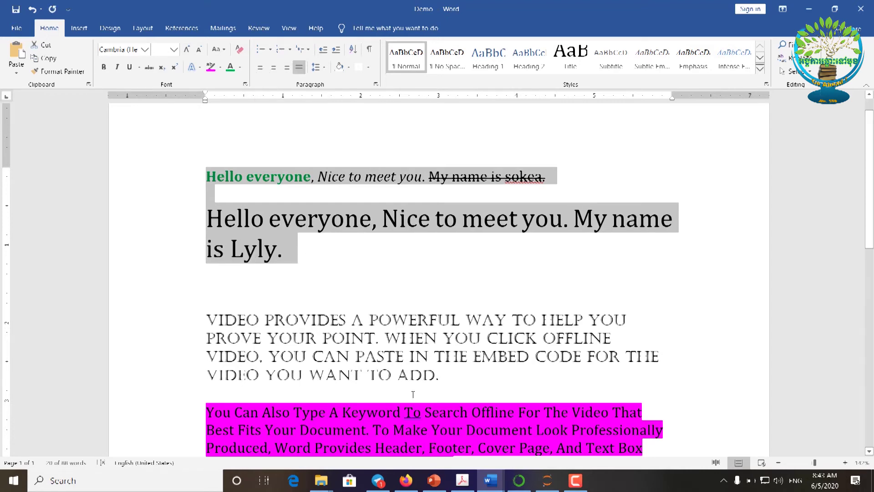
drag(447, 379, 206, 319)
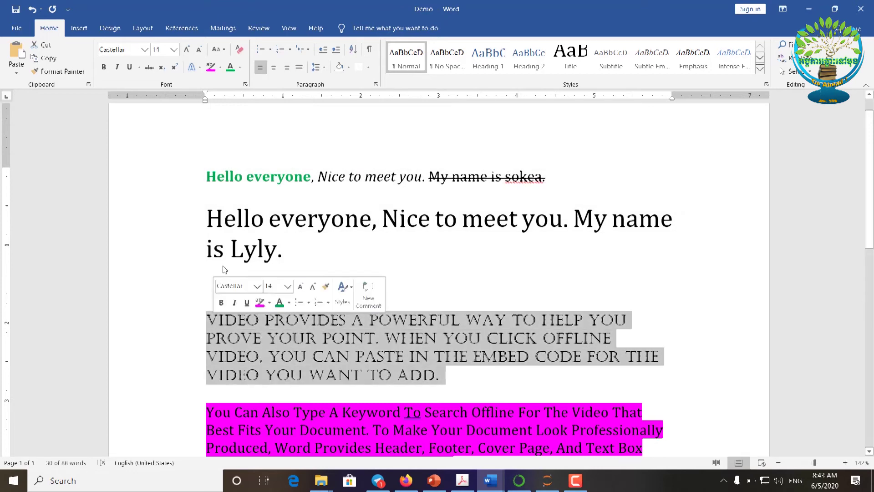
click(273, 67)
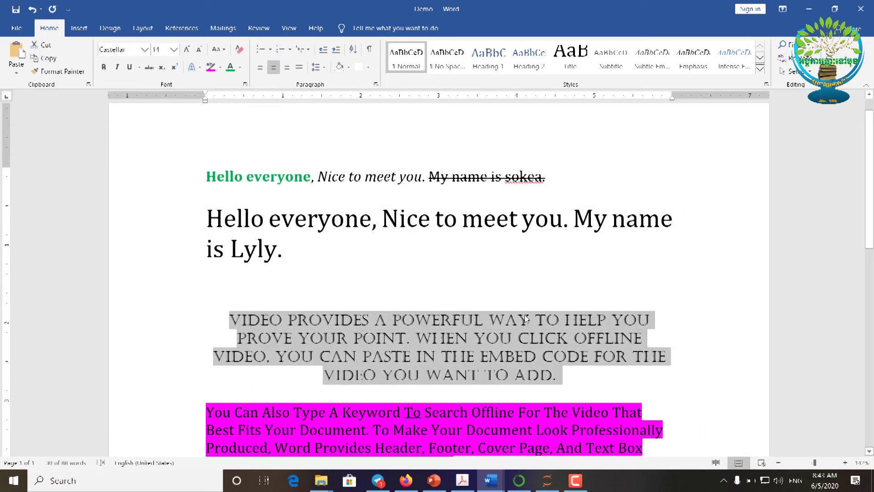
Step: Fully justify the magenta-highlighted paragraph
drag(873, 185, 872, 213)
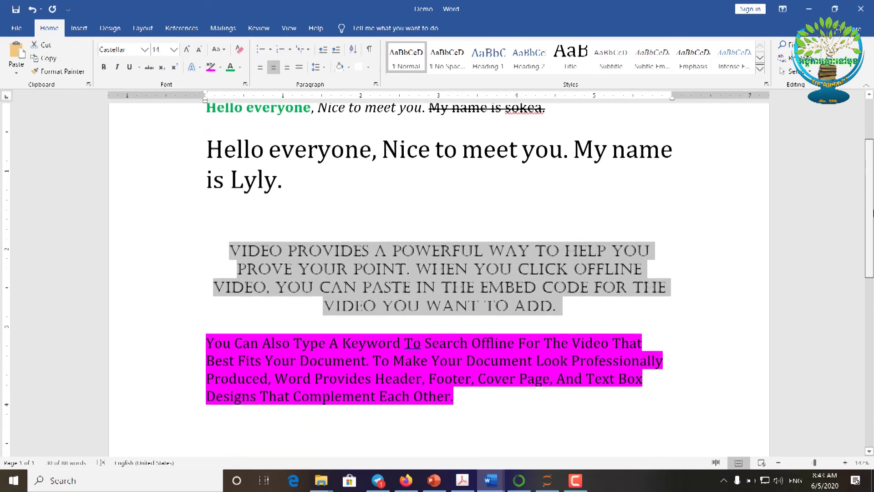
drag(459, 404, 207, 339)
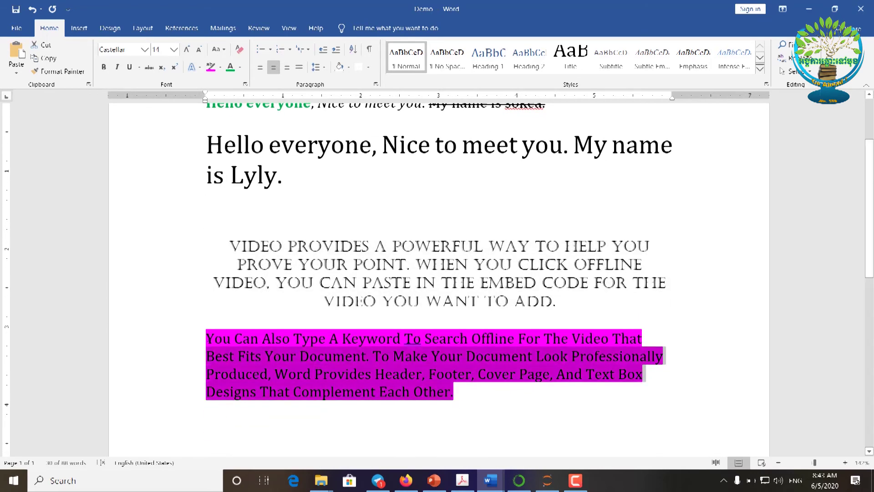
click(299, 68)
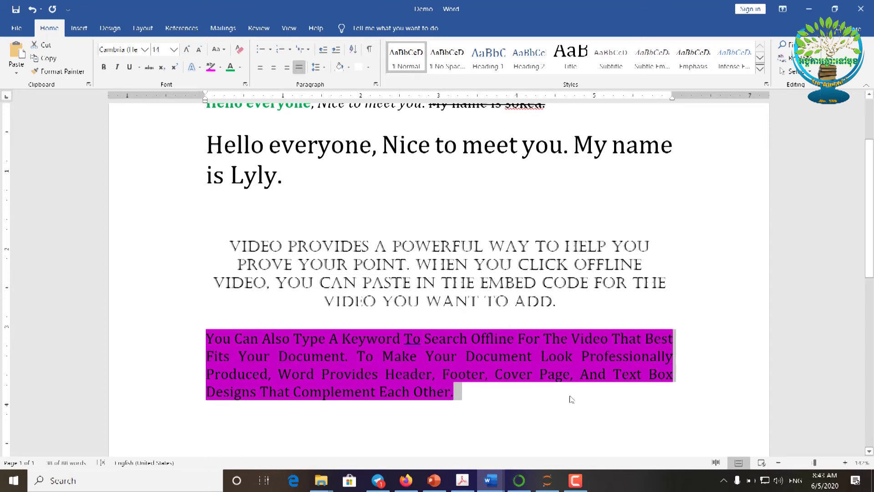
click(548, 416)
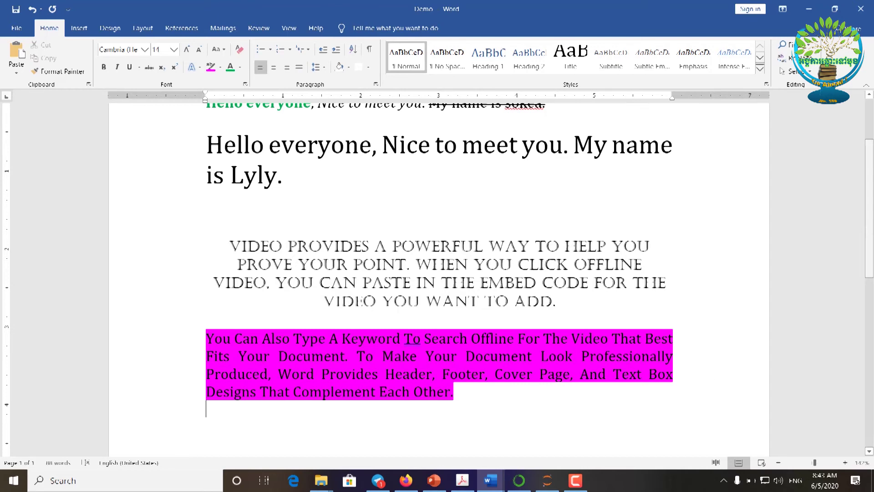
Step: Right-align the large 'Hello everyone' paragraph
scroll(471, 241, up, 3)
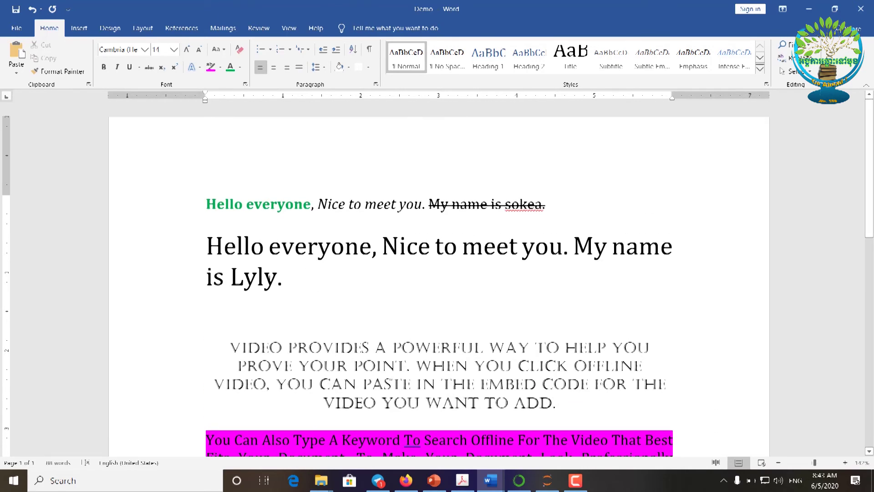
drag(292, 278, 207, 245)
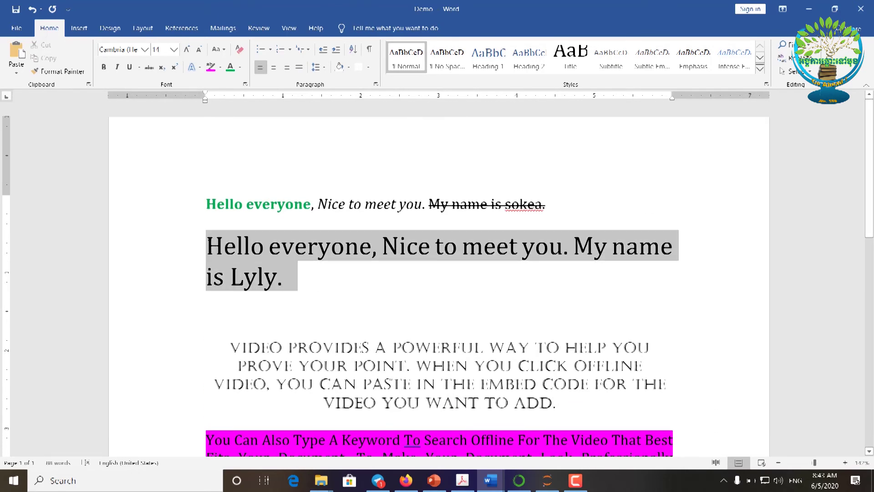
click(287, 72)
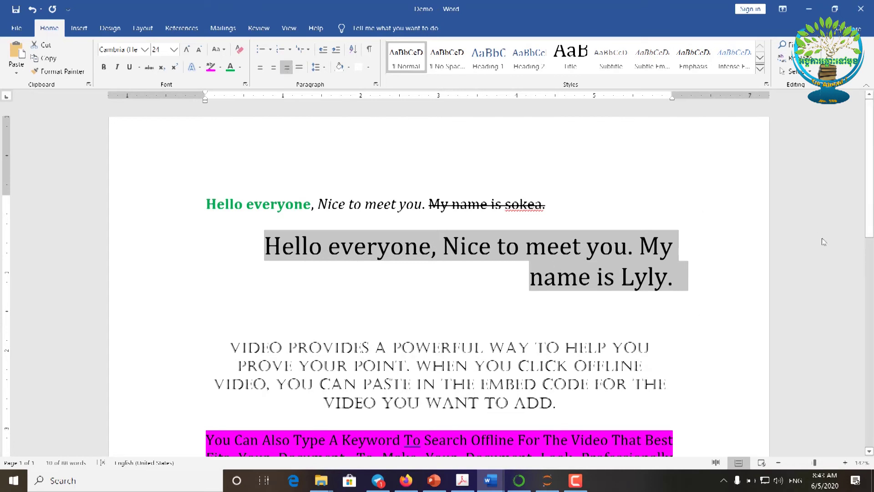
scroll(728, 182, down, 1)
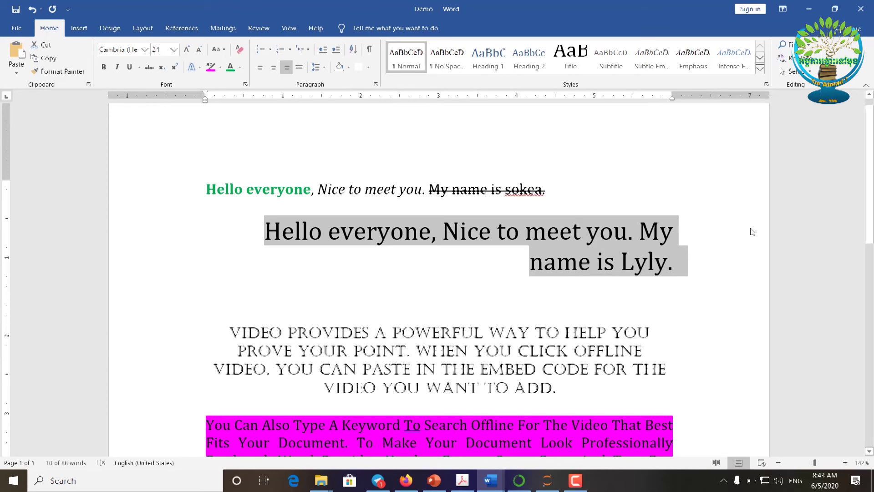
scroll(873, 191, down, 3)
scroll(872, 191, down, 2)
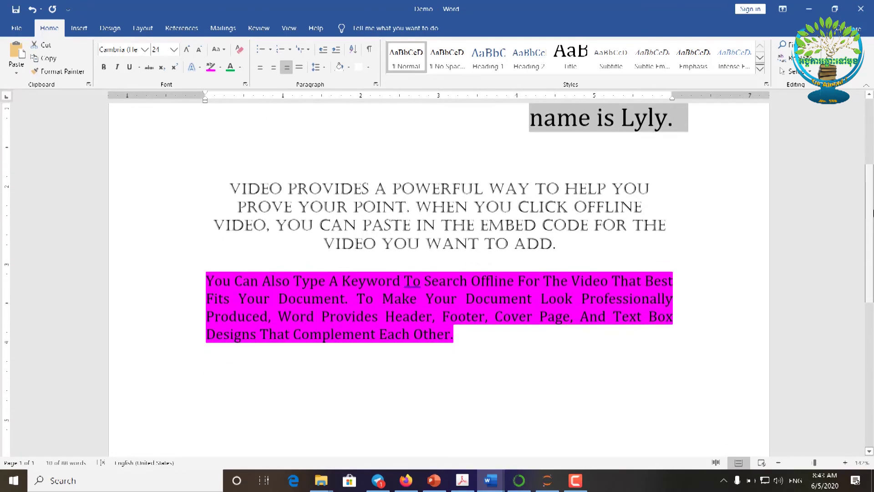
click(473, 372)
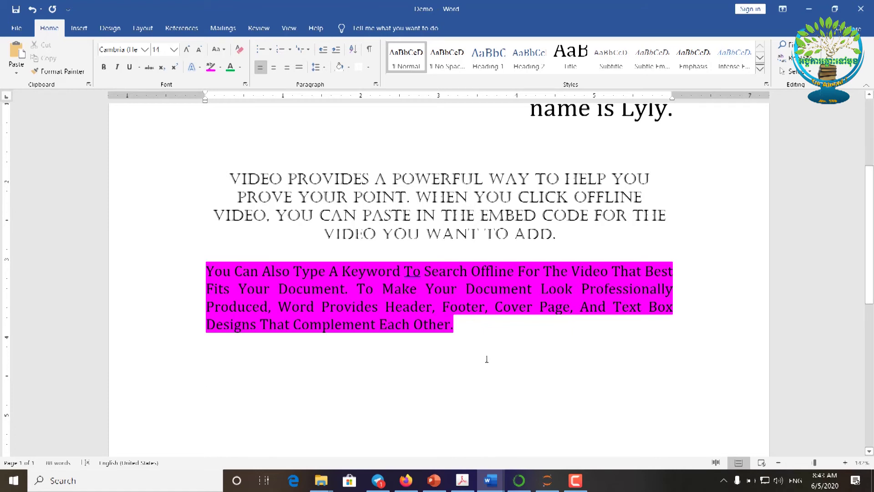
Step: Type the 'Fruits :' heading with Apple and Banana on separate lines below it
text(Fruits :)
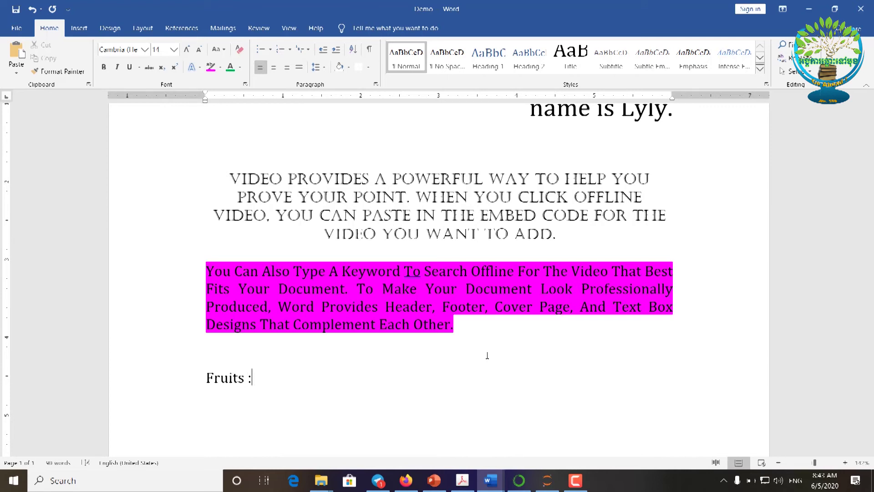
key(Return)
text(pple)
key(Return)
text(bannan)
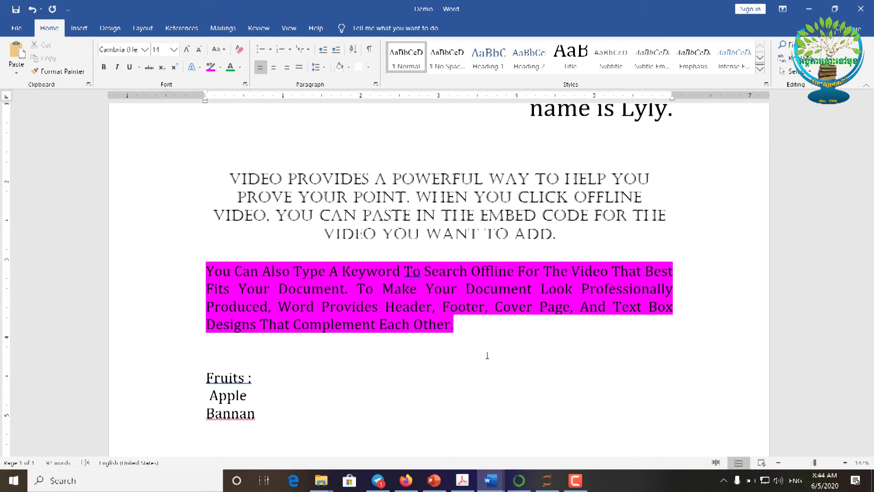
key(BackSpace)
key(BackSpace)
key(BackSpace)
key(BackSpace)
key(BackSpace)
text(nn)
key(BackSpace)
text(na)
key(BackSpace)
key(BackSpace)
text(ana )
text(o)
text(rgin)
Step: Add the third fruit, correcting its misspelling to Orange from the spelling suggestions
key(BackSpace)
key(BackSpace)
key(BackSpace)
key(BackSpace)
text(g)
key(BackSpace)
key(BackSpace)
text(grin)
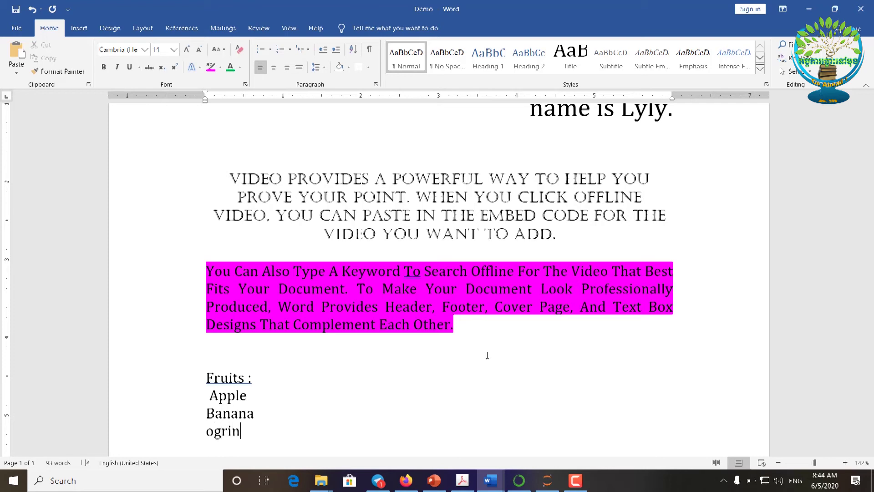
text(e)
key(BackSpace)
key(BackSpace)
key(BackSpace)
key(BackSpace)
key(BackSpace)
key(BackSpace)
key(BackSpace)
text(o)
key(BackSpace)
text(orgine)
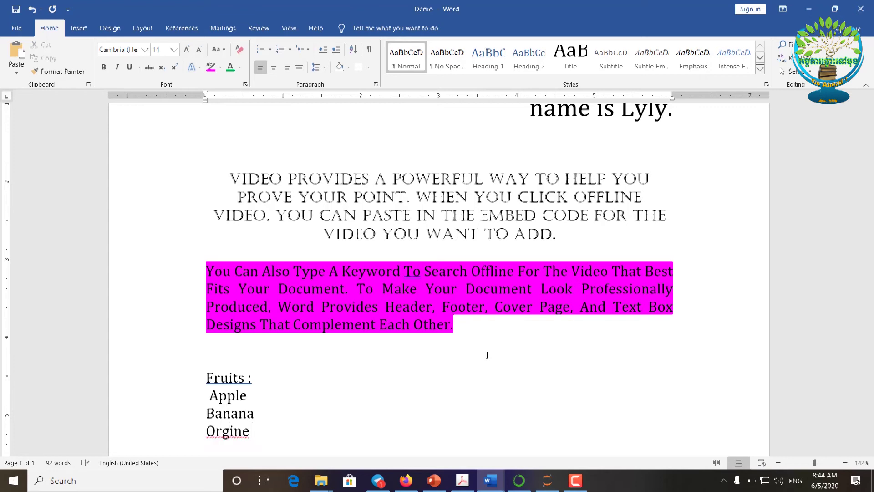
right_click(230, 433)
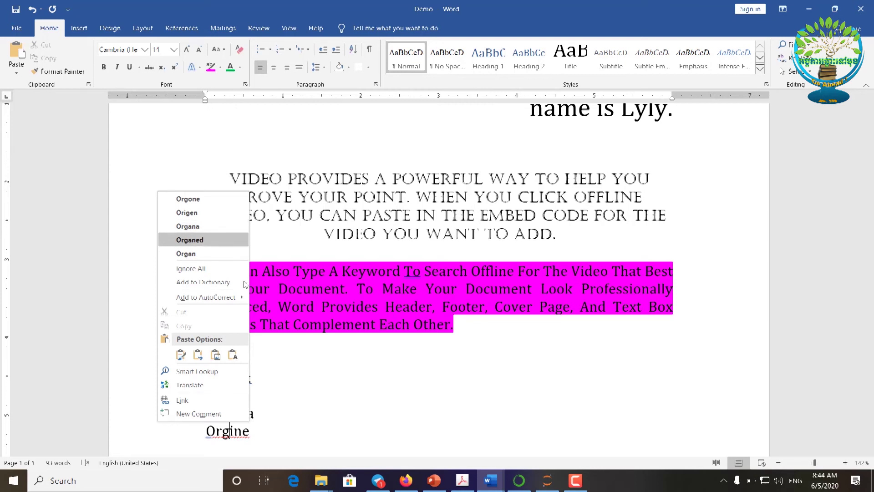
click(280, 438)
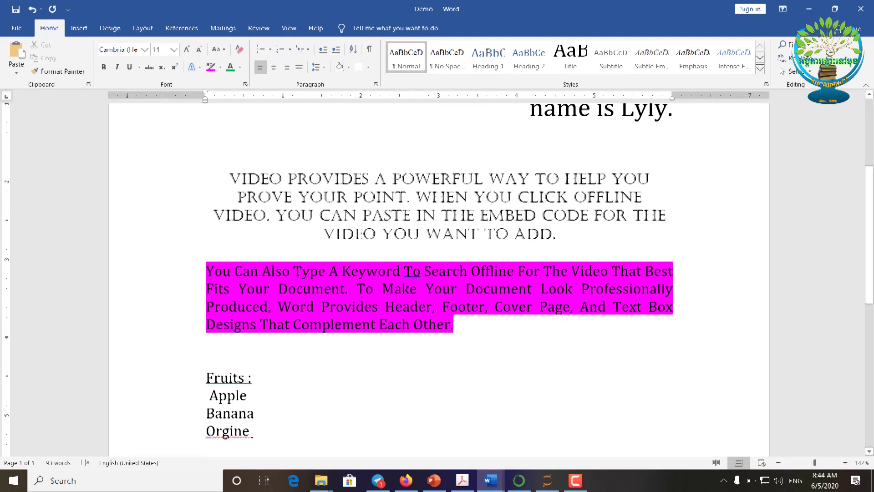
key(BackSpace)
key(BackSpace)
key(BackSpace)
text(ange)
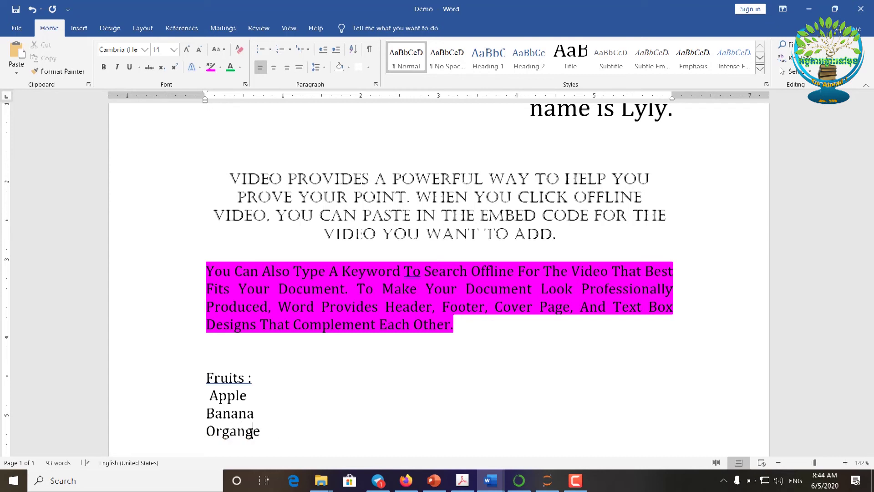
key(BackSpace)
key(BackSpace)
key(BackSpace)
key(BackSpace)
text(ge)
right_click(231, 430)
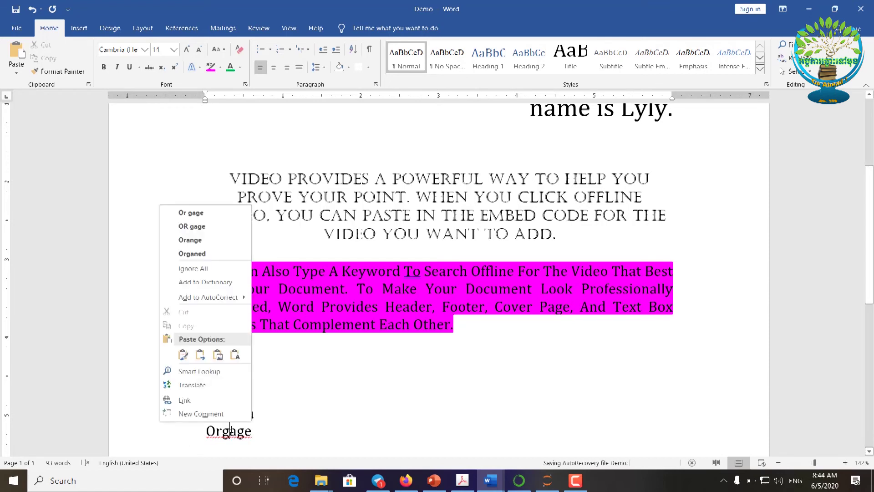
click(219, 242)
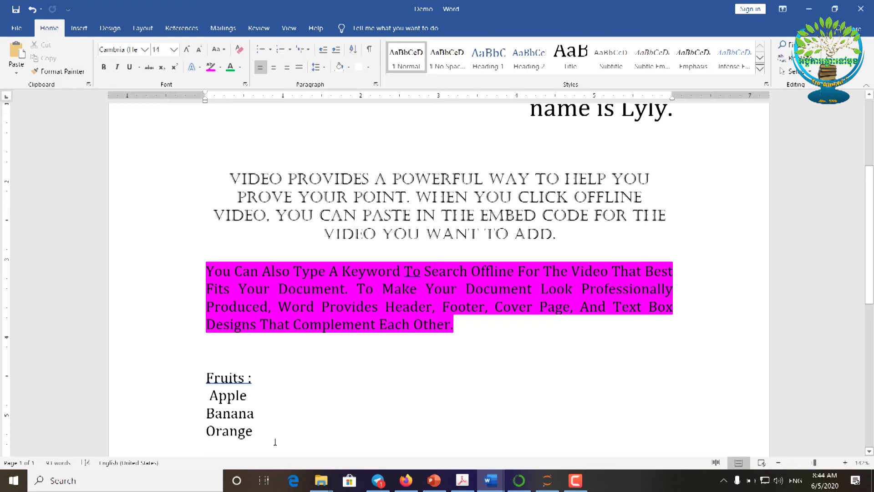
key(Return)
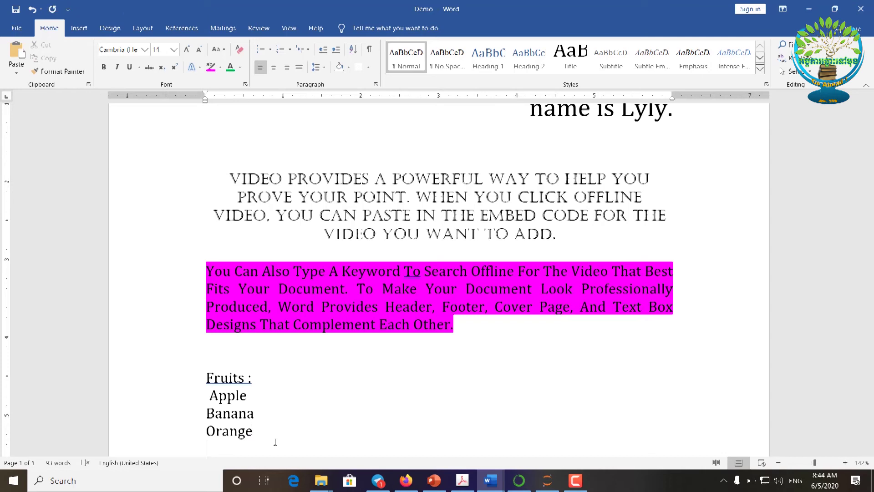
scroll(232, 331, down, 2)
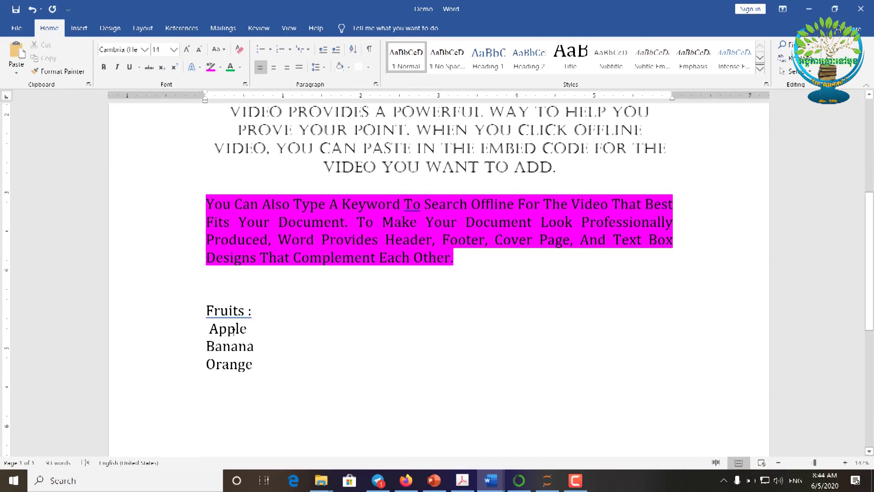
Step: Indent Apple, Banana and Orange with Tab beneath 'Fruits :' and add a line after Orange
drag(211, 328, 281, 364)
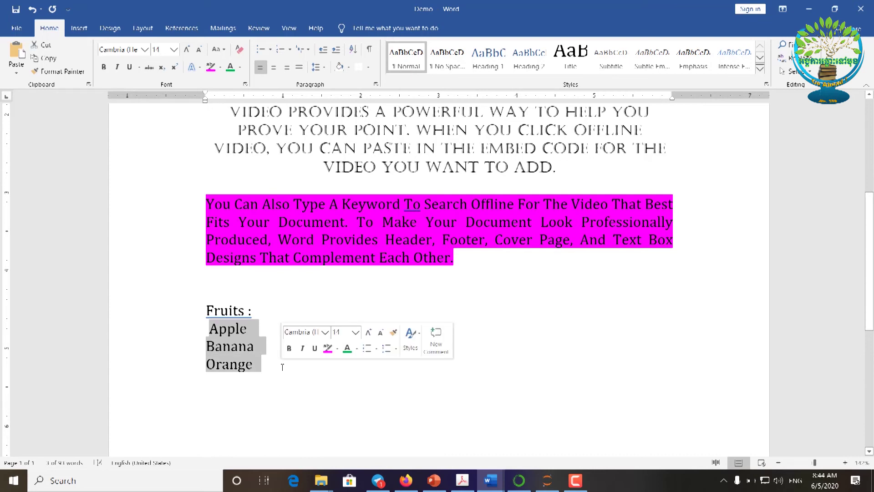
key(Delete)
key(ctrl+z)
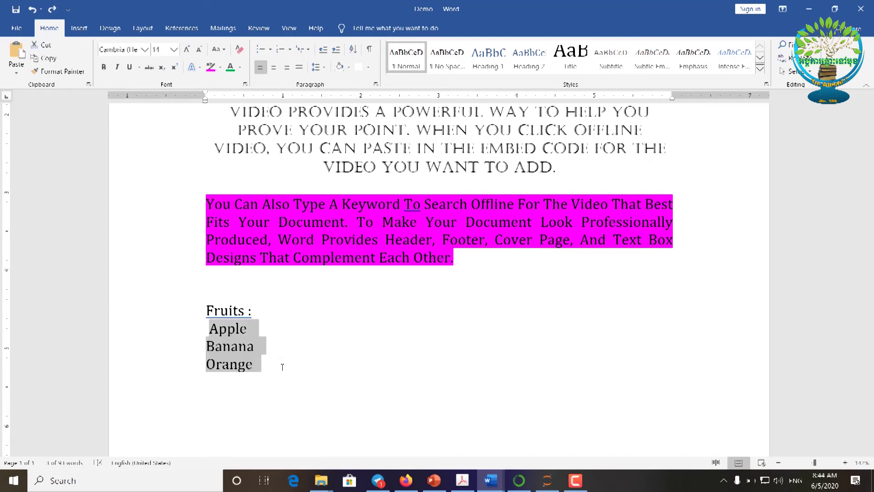
key(ctrl+z)
key(ctrl+z)
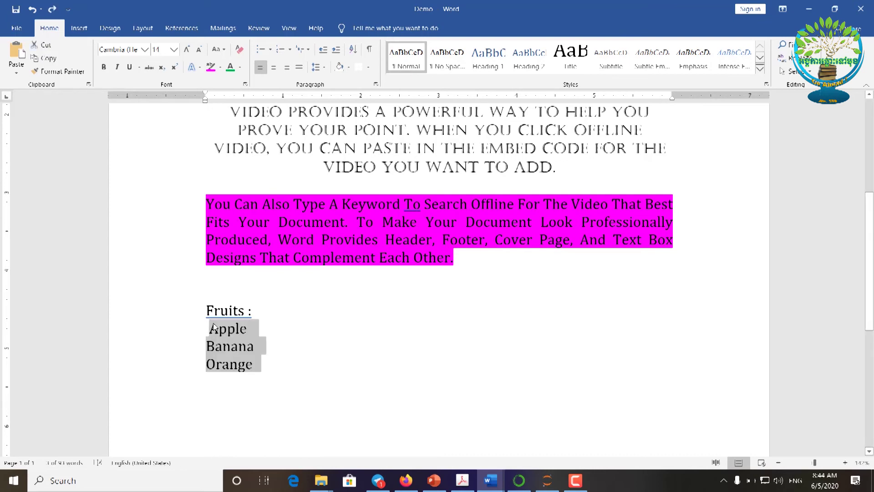
click(211, 328)
key(Tab)
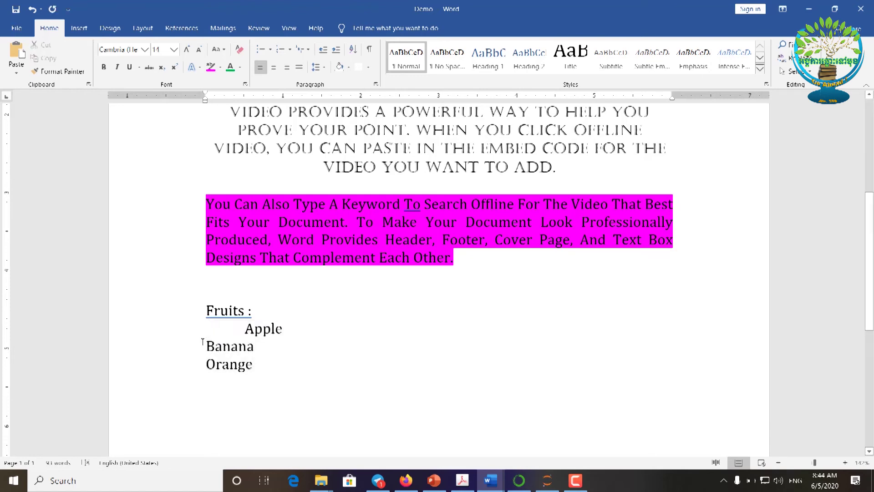
key(Tab)
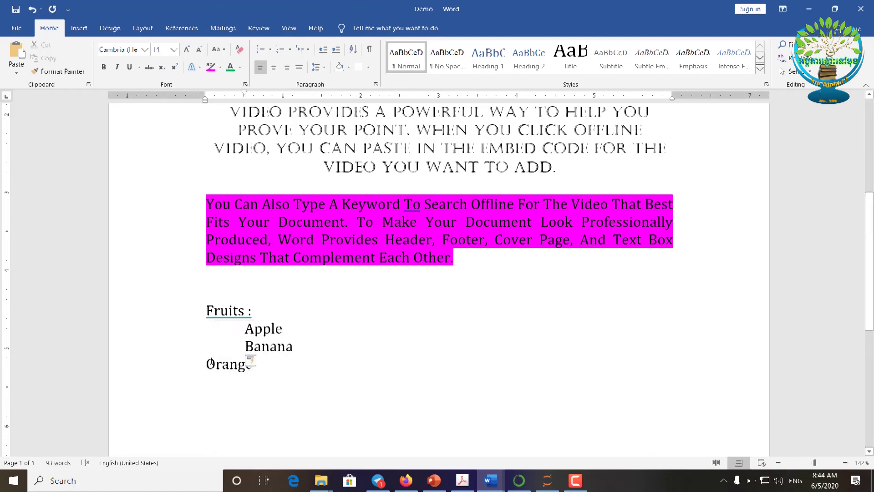
key(Tab)
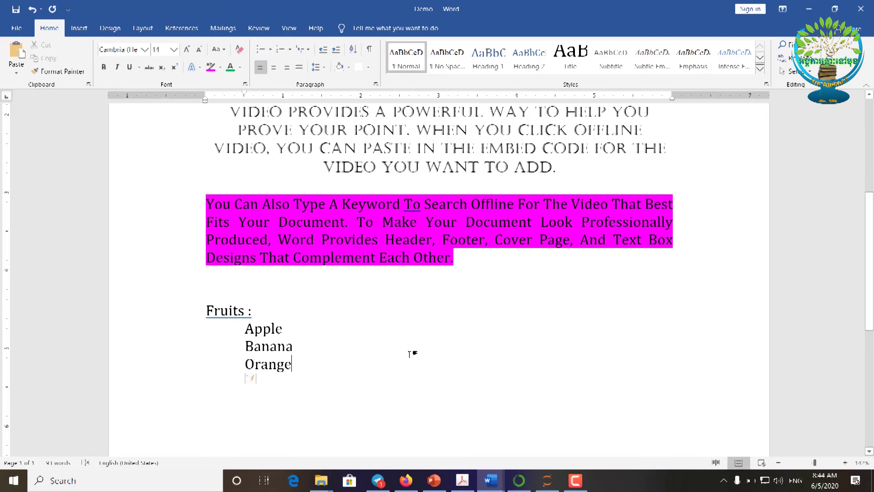
key(Return)
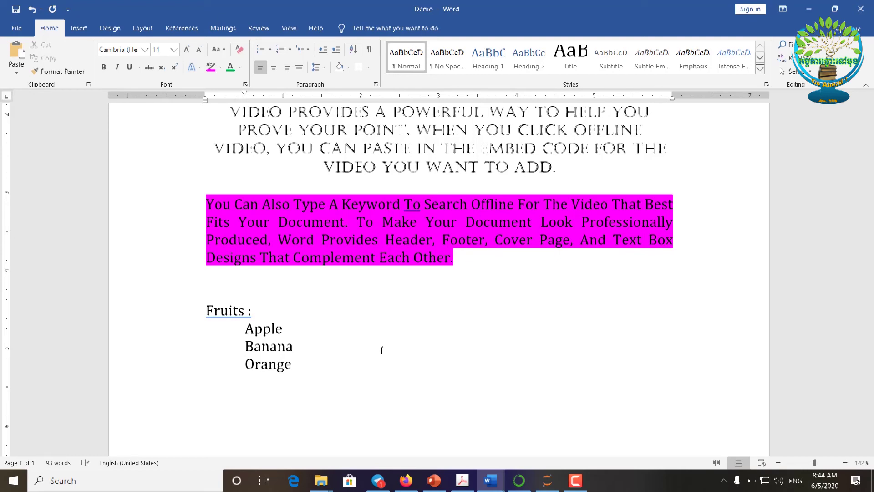
Step: Type a 'Colors' heading listing Blue, Red and Yellow below the fruit list
text(an)
key(BackSpace)
key(BackSpace)
text(color)
text(s )
text(blue)
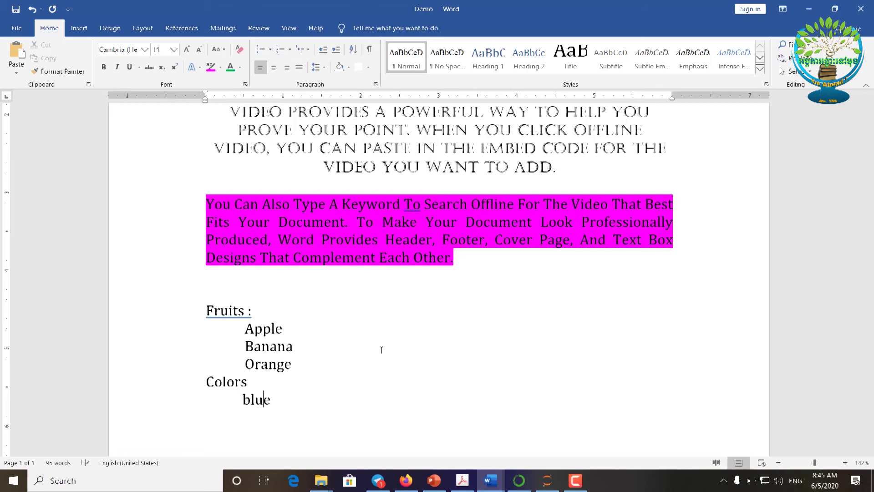
key(Return)
text(red)
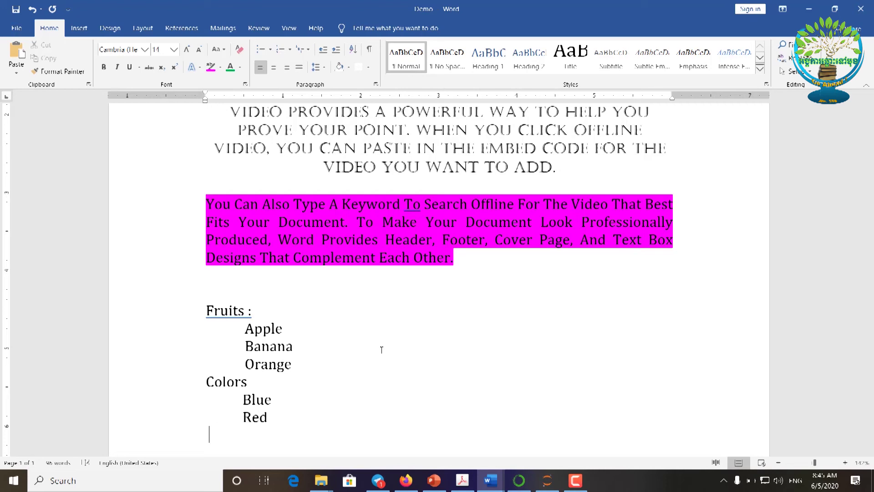
text(ye)
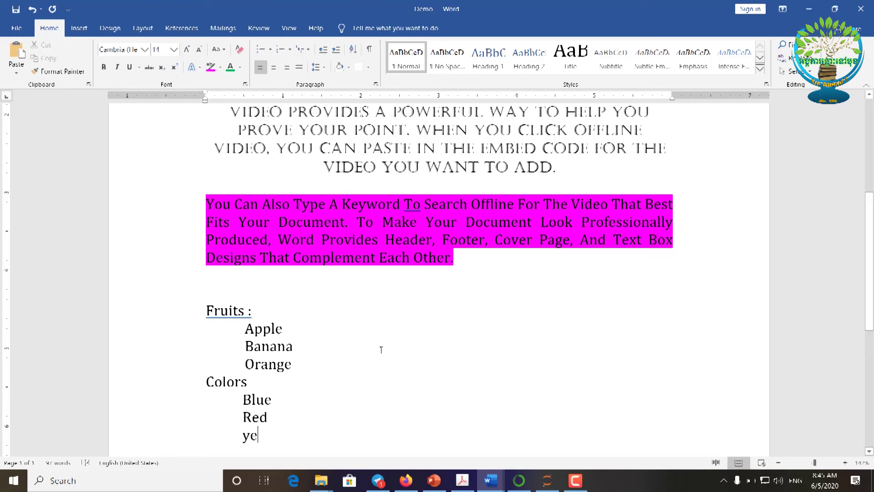
text(llow)
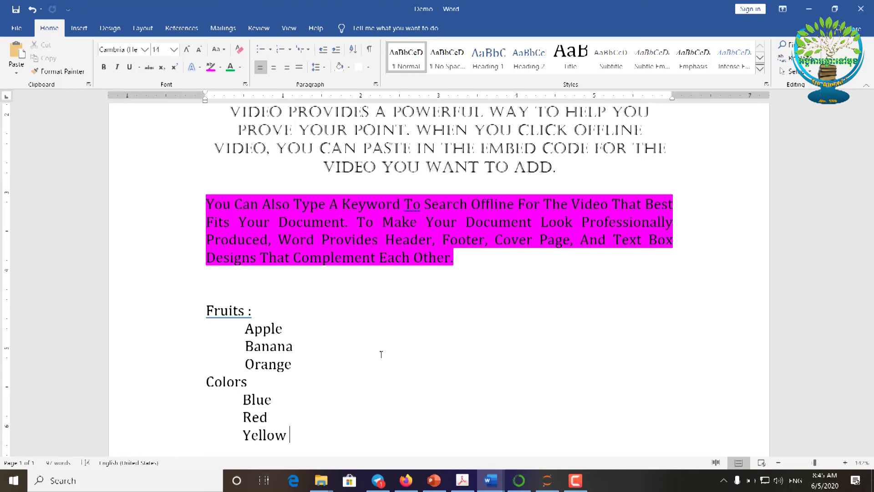
Step: Give the Apple, Banana and Orange lines check-mark bullets
drag(294, 367, 246, 327)
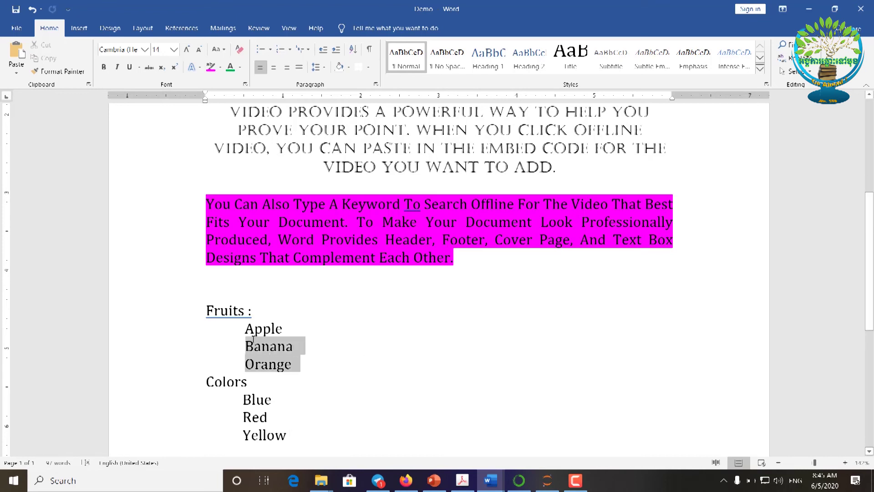
click(270, 49)
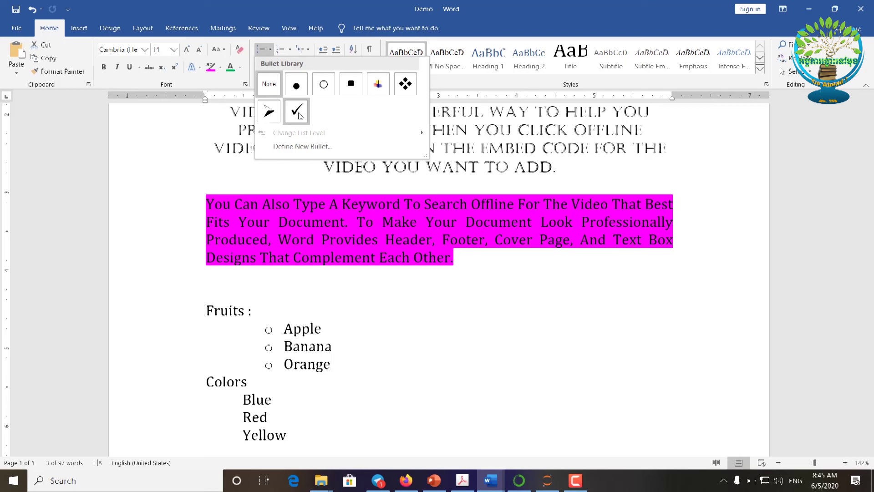
key(Escape)
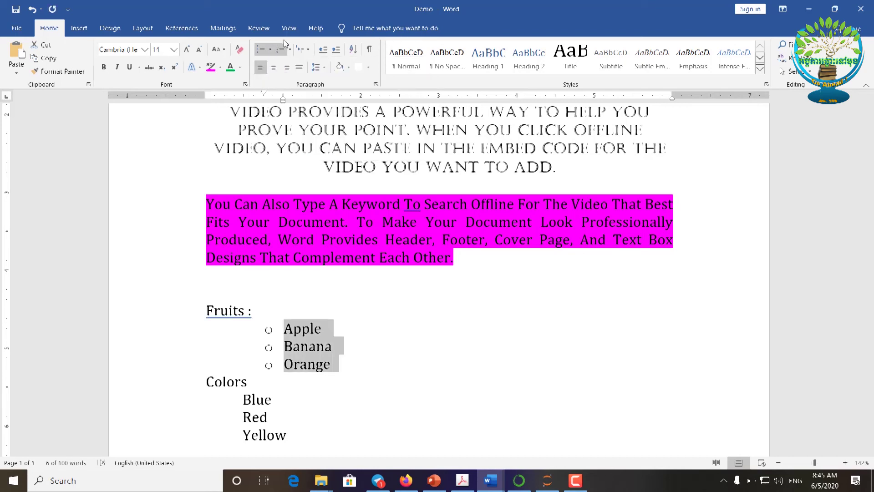
click(272, 50)
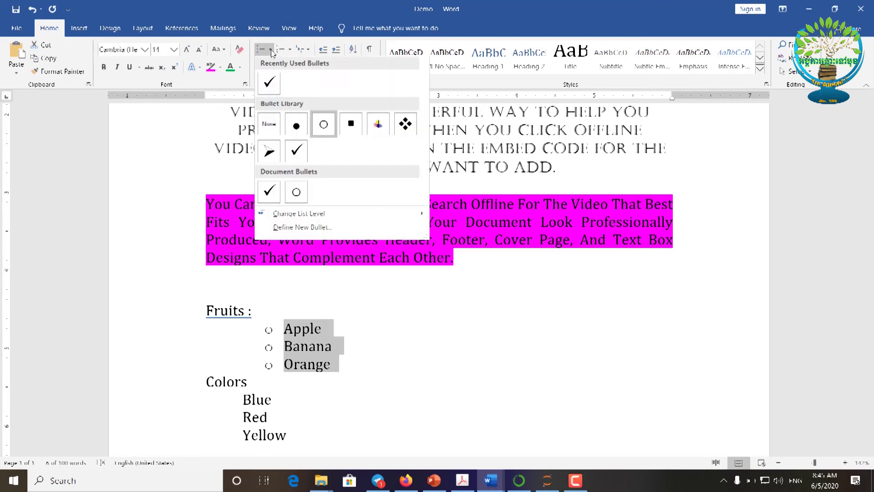
click(269, 83)
click(318, 386)
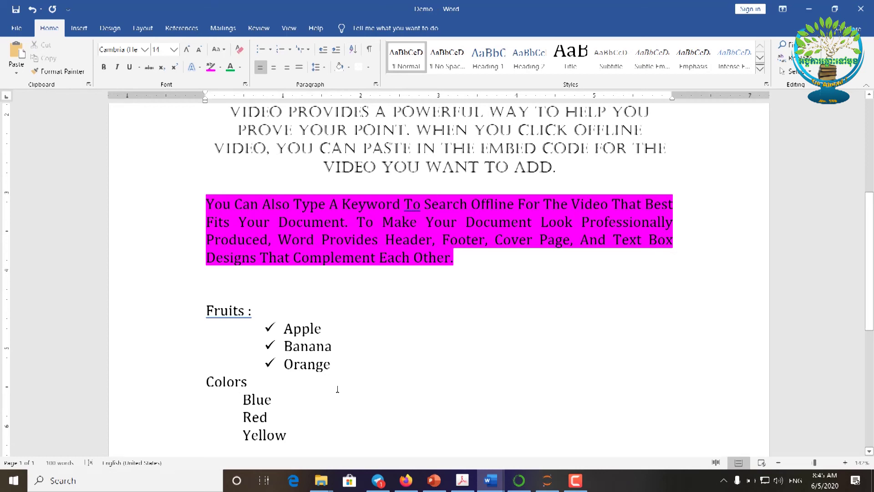
Step: Turn the Blue, Red and Yellow lines under Colors into a 1. 2. 3. numbered list
drag(288, 430, 244, 397)
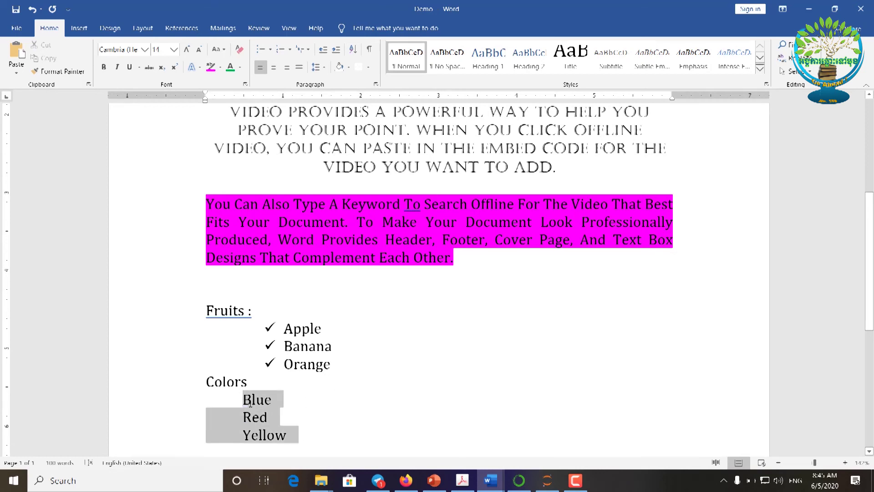
click(308, 50)
mouse_move(319, 105)
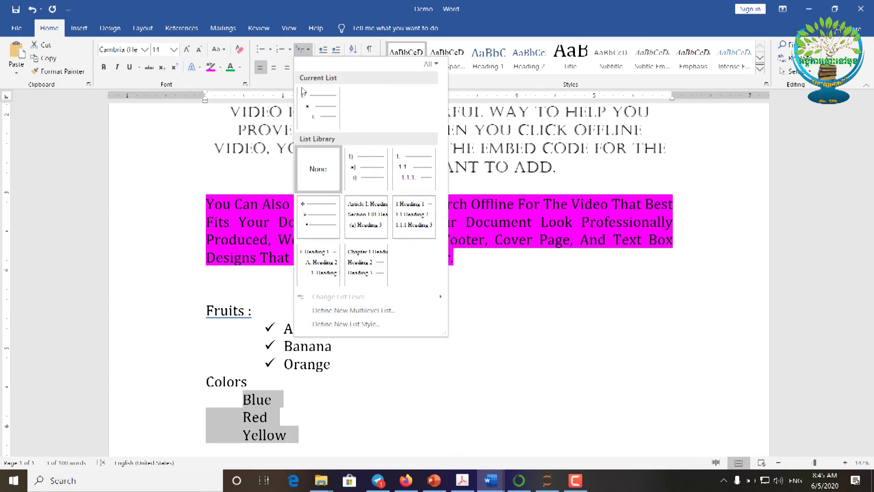
click(283, 48)
click(281, 48)
click(290, 49)
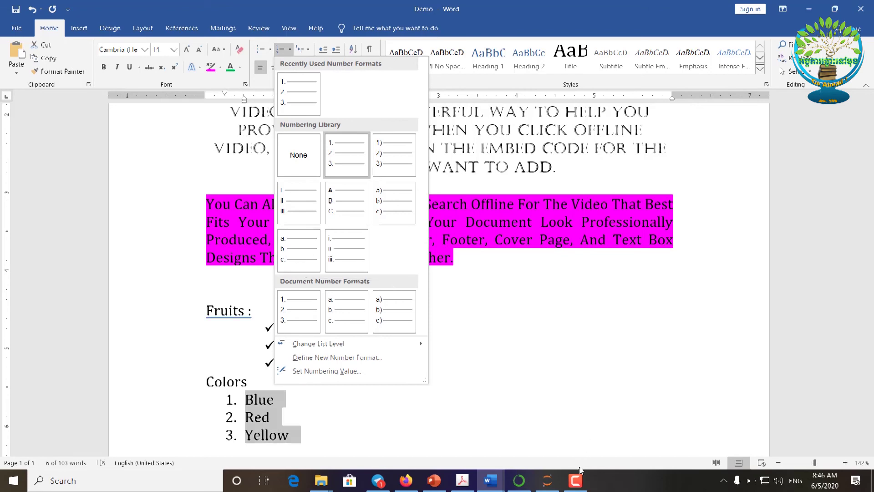
click(576, 486)
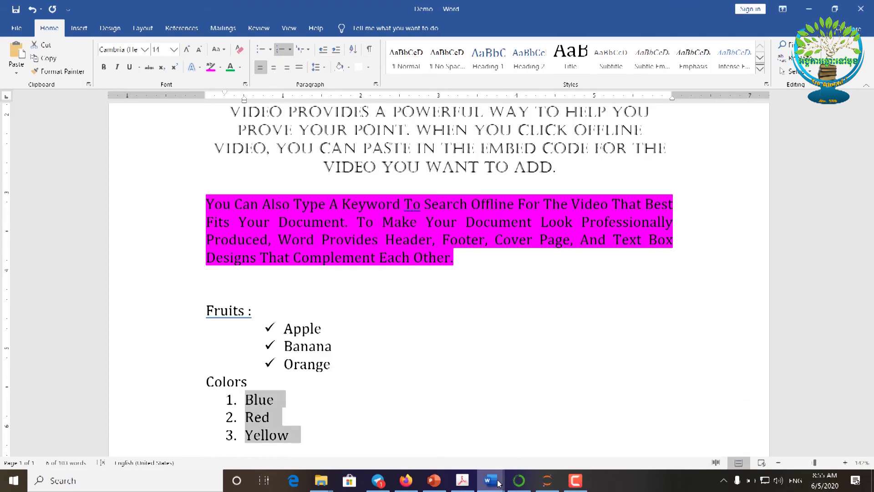
click(491, 480)
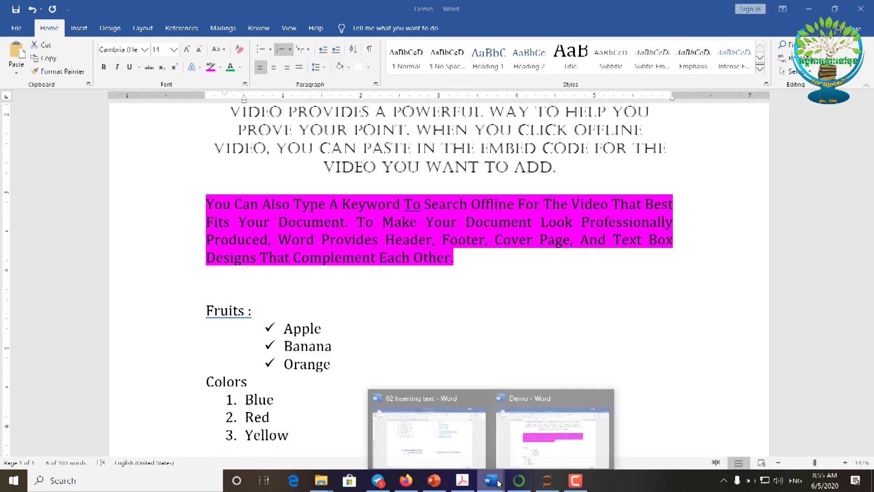
click(446, 447)
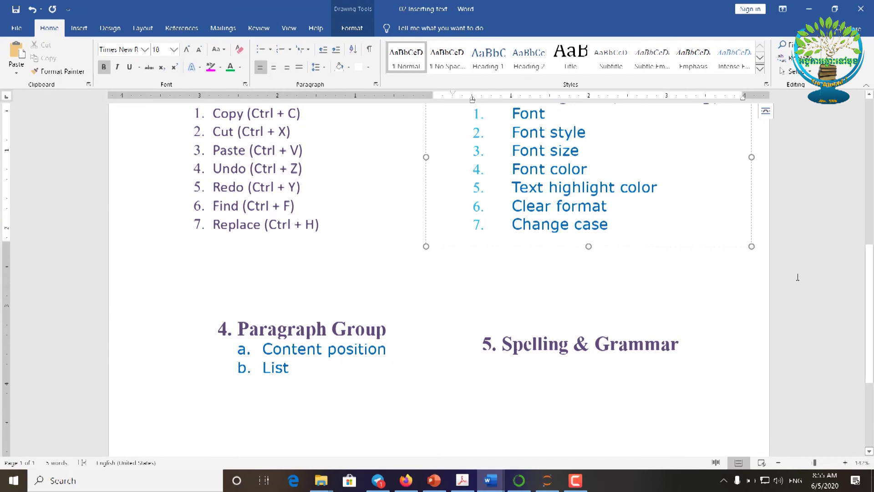
scroll(873, 284, down, 1)
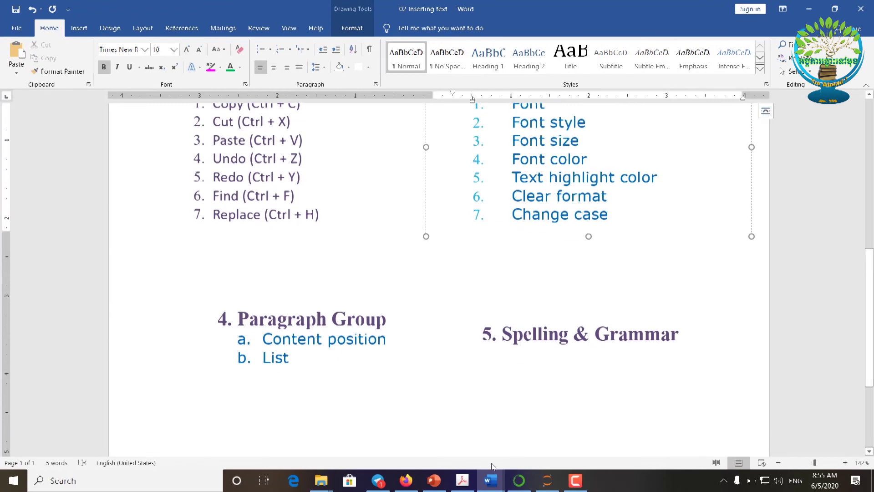
mouse_move(488, 480)
click(542, 449)
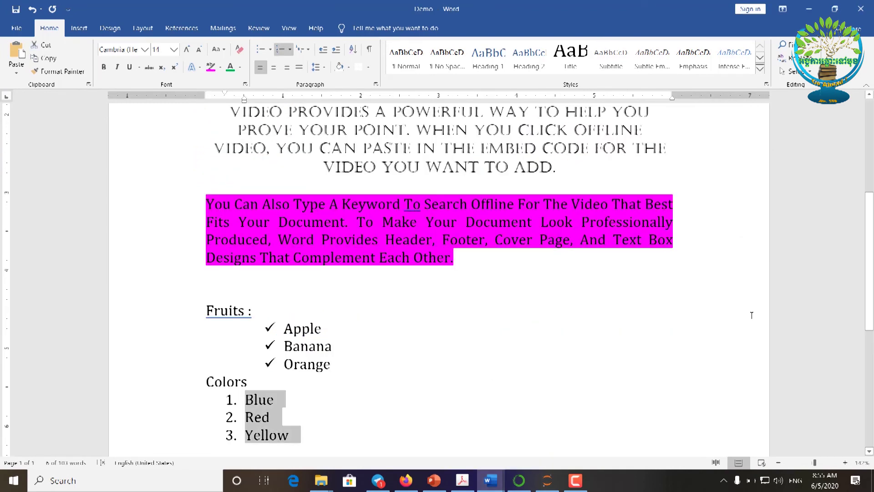
scroll(857, 209, down, 1)
scroll(858, 209, down, 2)
scroll(858, 209, up, 4)
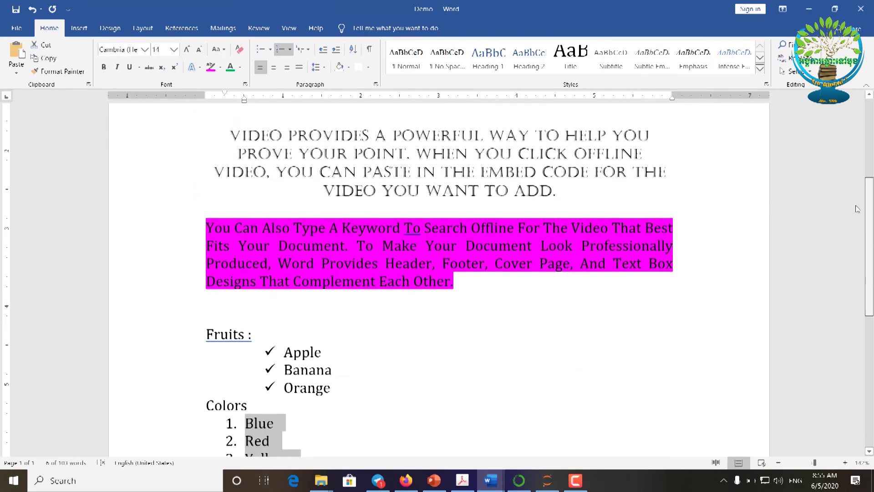
scroll(857, 209, up, 3)
scroll(865, 228, down, 3)
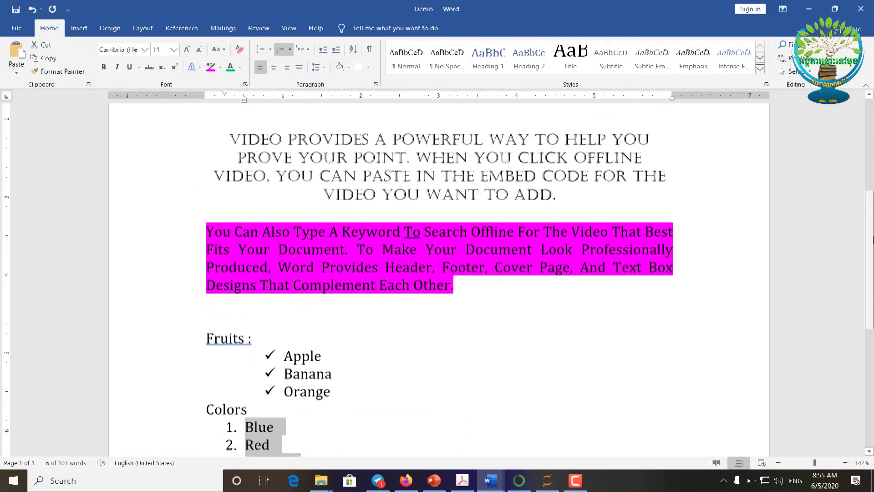
scroll(872, 236, down, 2)
scroll(871, 228, up, 2)
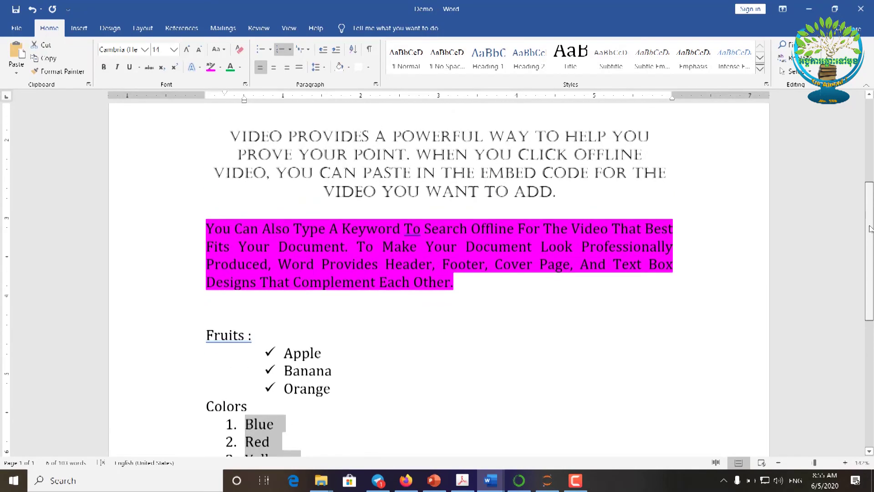
scroll(871, 229, down, 2)
scroll(861, 163, up, 4)
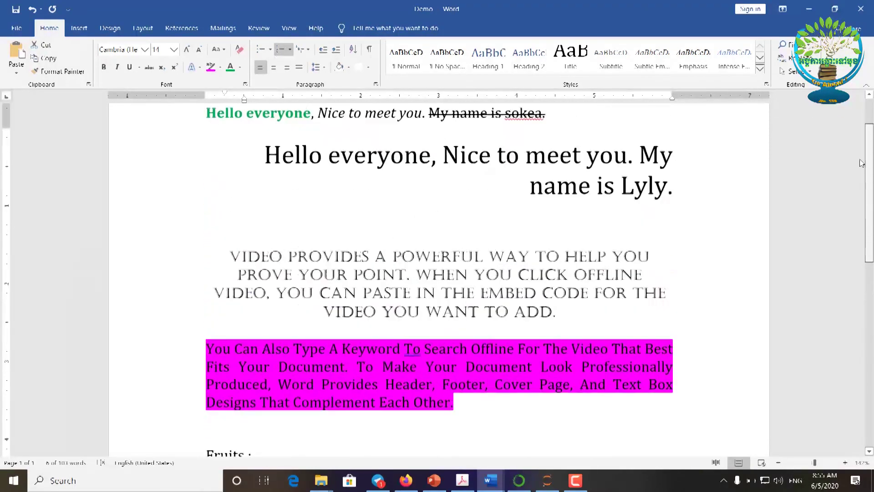
scroll(861, 162, down, 7)
scroll(471, 337, down, 1)
Step: Type 'This are a books.' on a new line below the numbered Colors list
click(472, 339)
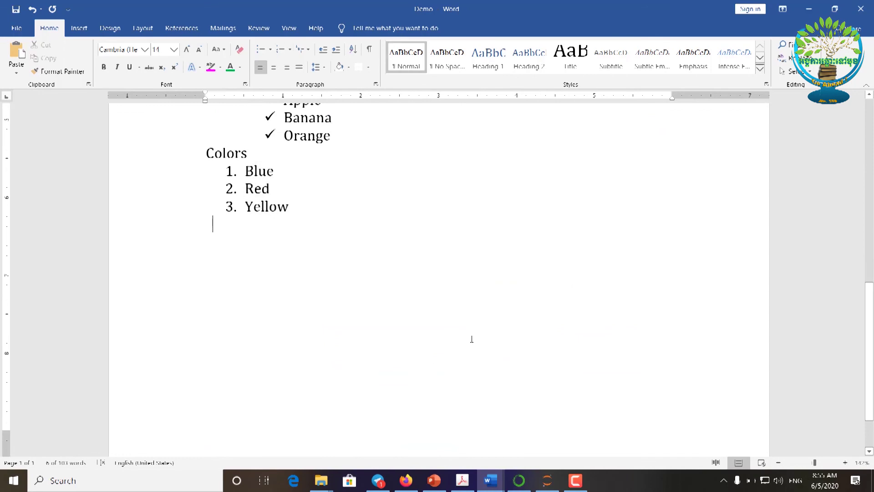
key(Return)
text(This )
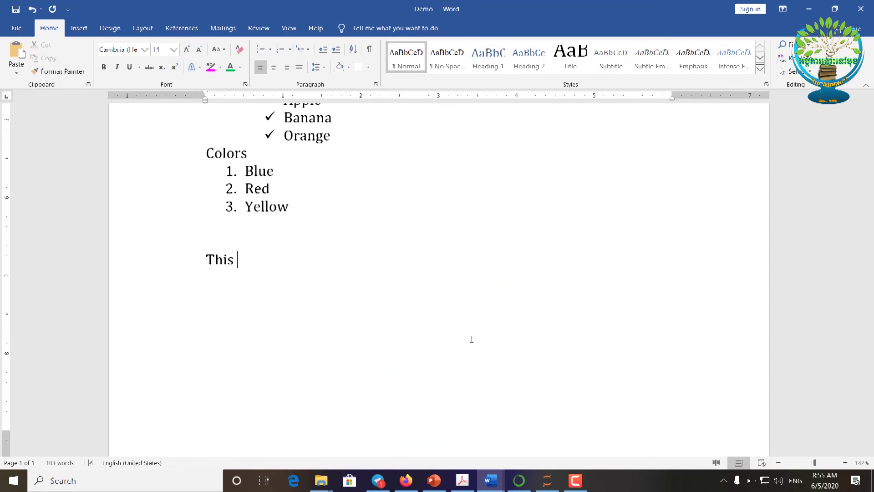
text(are a books.)
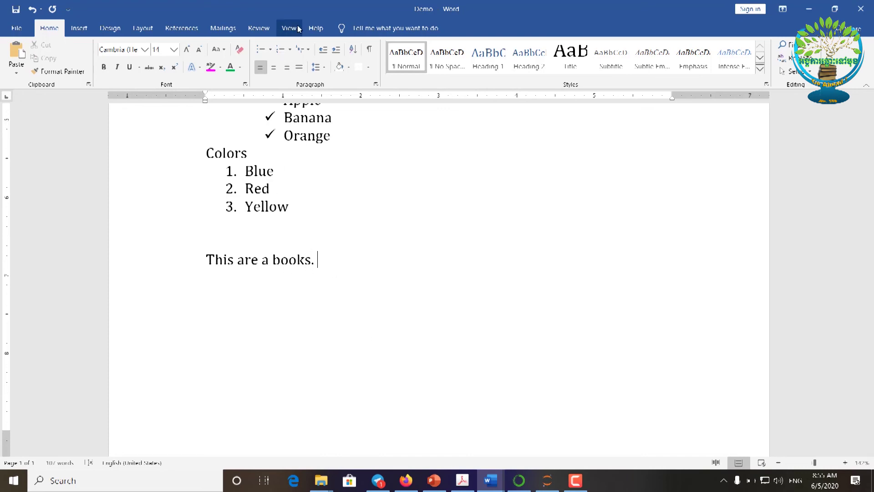
click(268, 29)
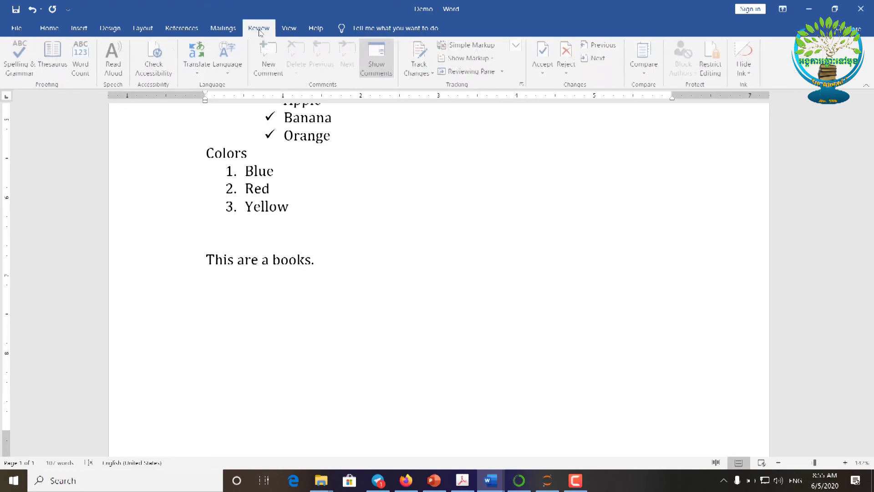
Step: Run Spelling & Grammar, accepting 'is' for 'are' and 'book' for 'books'
click(21, 64)
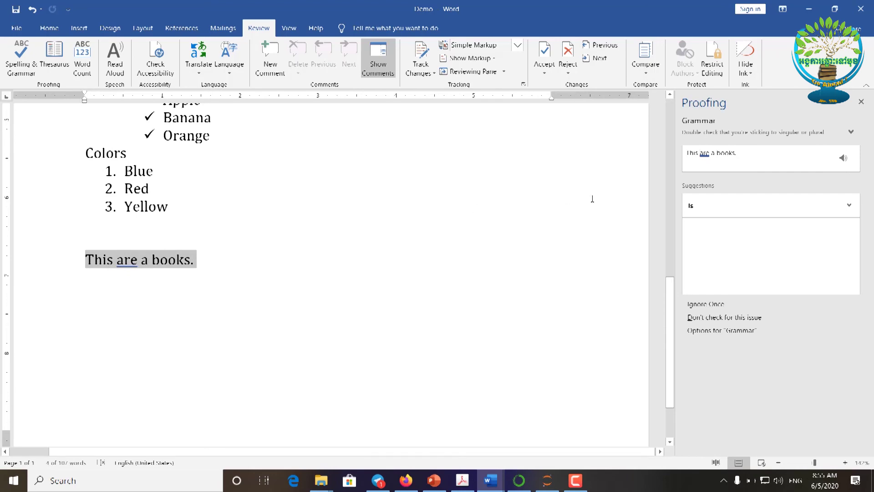
click(695, 209)
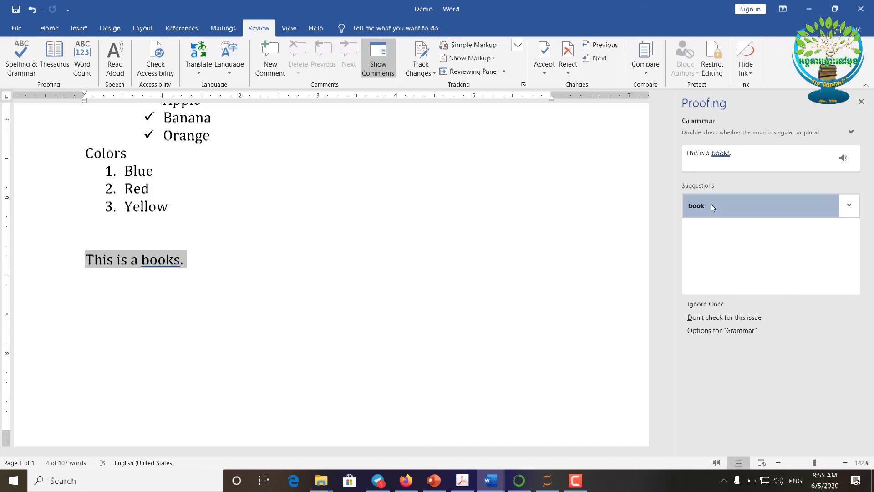
click(712, 204)
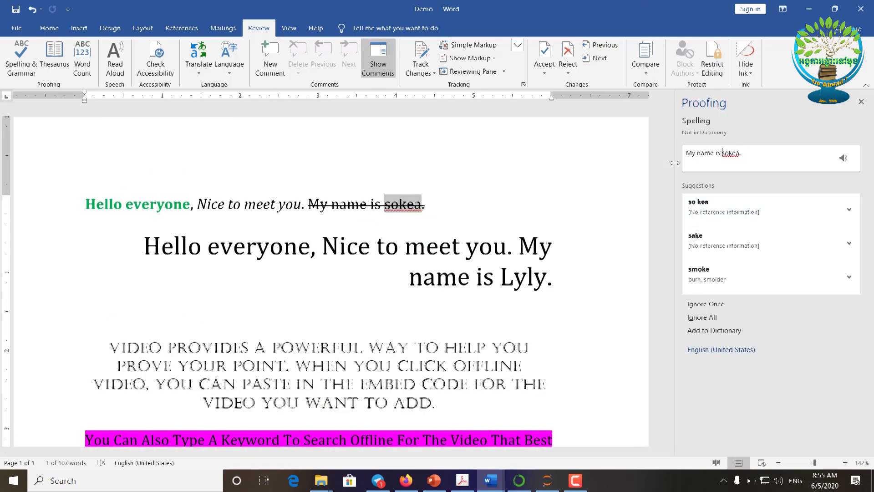
drag(670, 170, 672, 371)
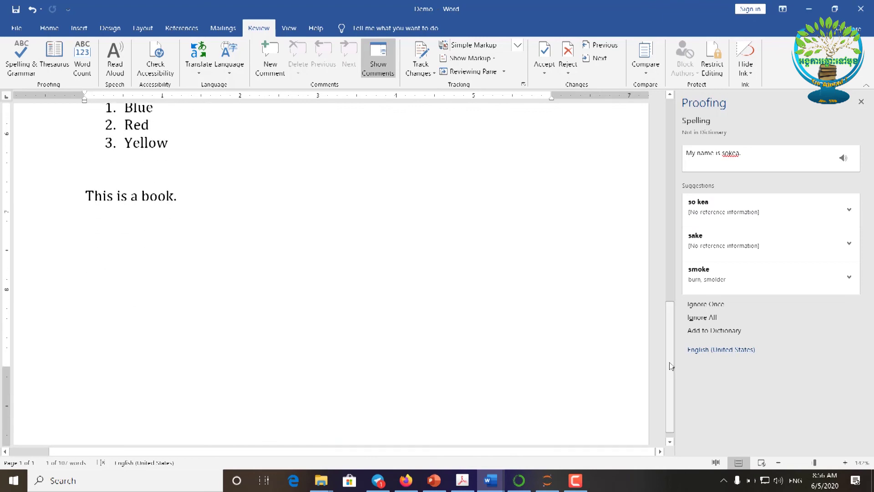
Step: Return to the document after 'This is a book.', pausing the proofing check
click(189, 201)
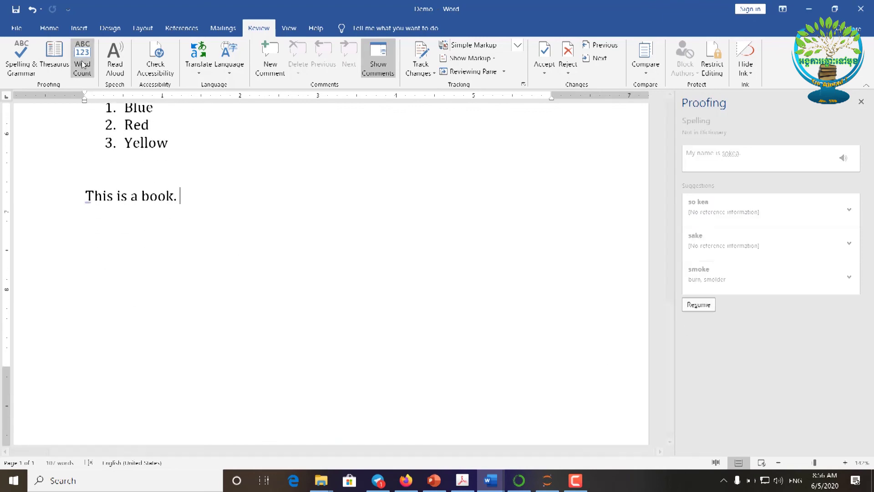